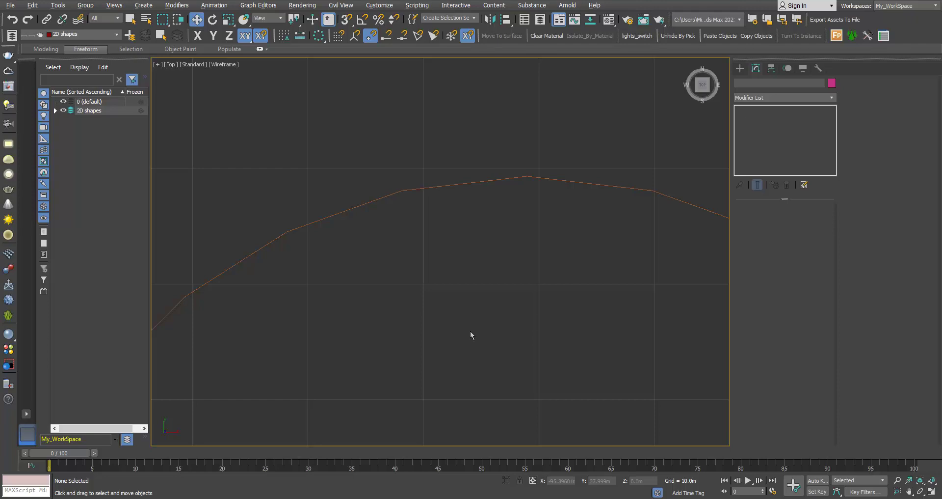
Zoom and pan the Top view to frame the circle, rectangle and arc
scroll(470, 331, "down", 10)
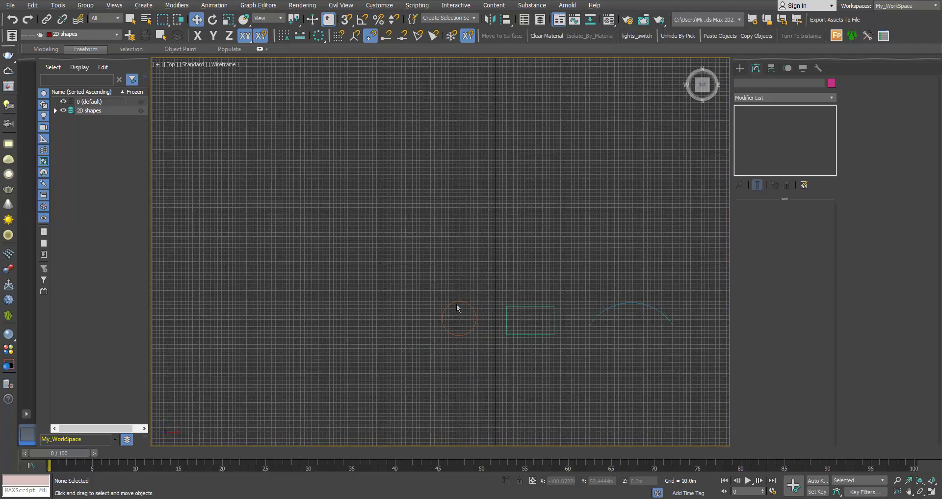
middle_click_drag(557, 342, 437, 299)
scroll(437, 298, "up", 3)
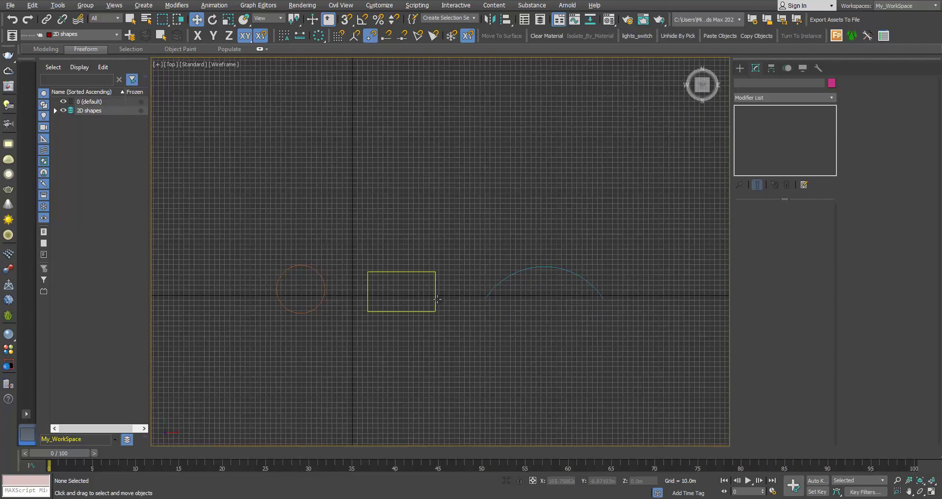
scroll(438, 298, "up", 3)
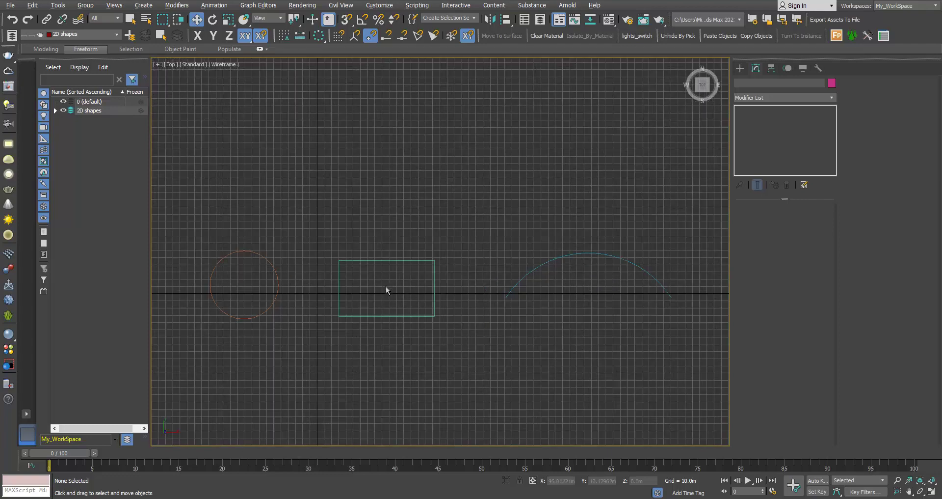
middle_click_drag(386, 287, 408, 299)
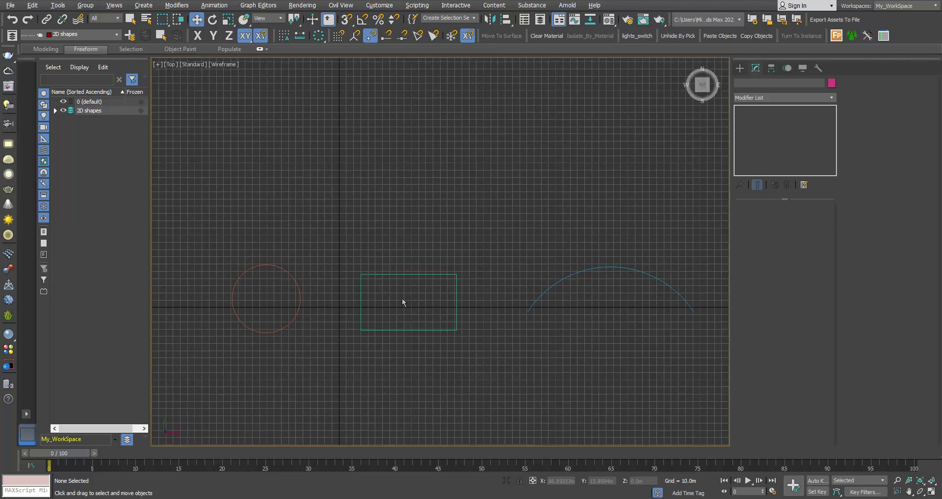
scroll(402, 298, "down", 3)
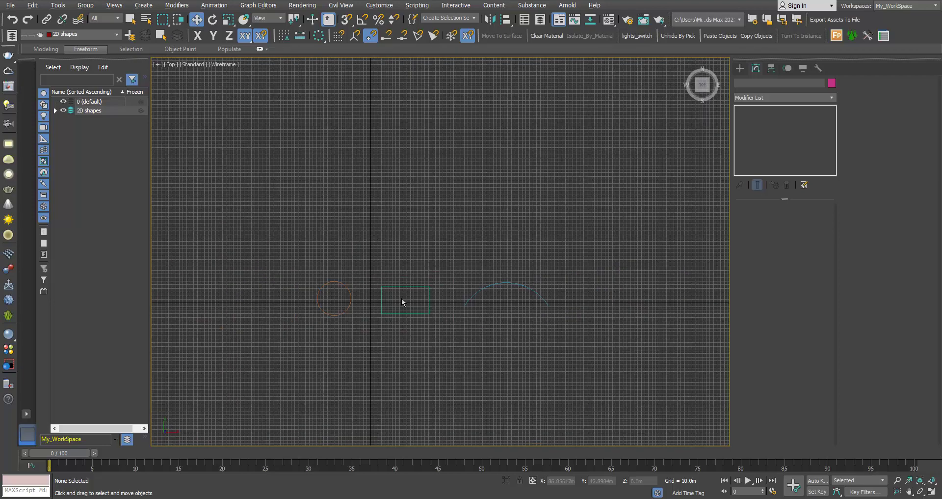
scroll(315, 294, "up", 8)
scroll(343, 269, "up", 4)
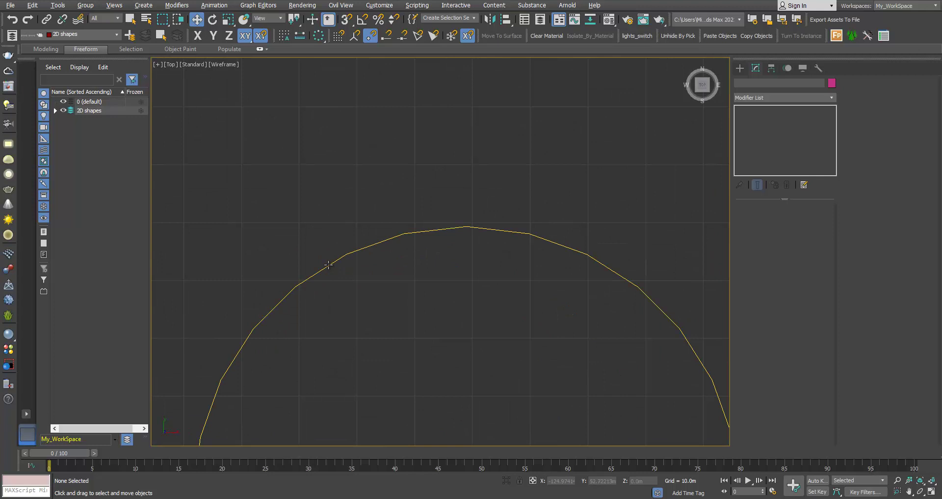
scroll(328, 279, "down", 4)
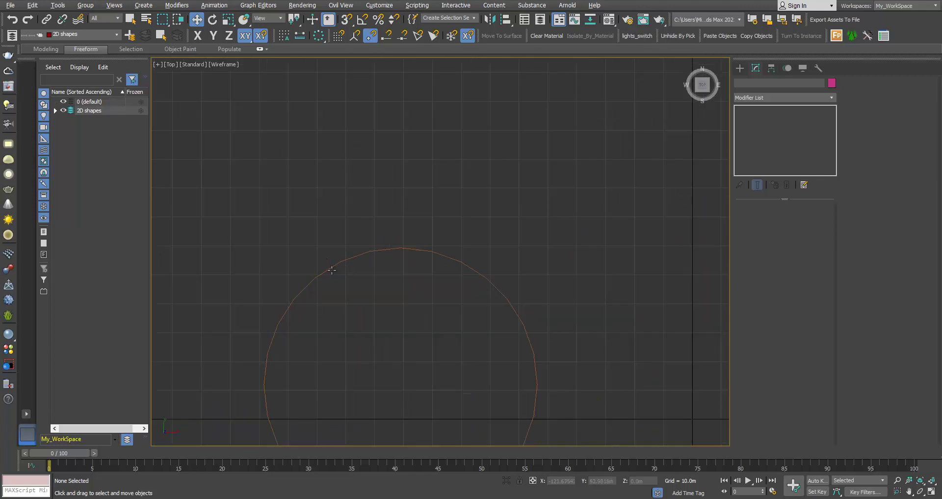
scroll(307, 294, "up", 8)
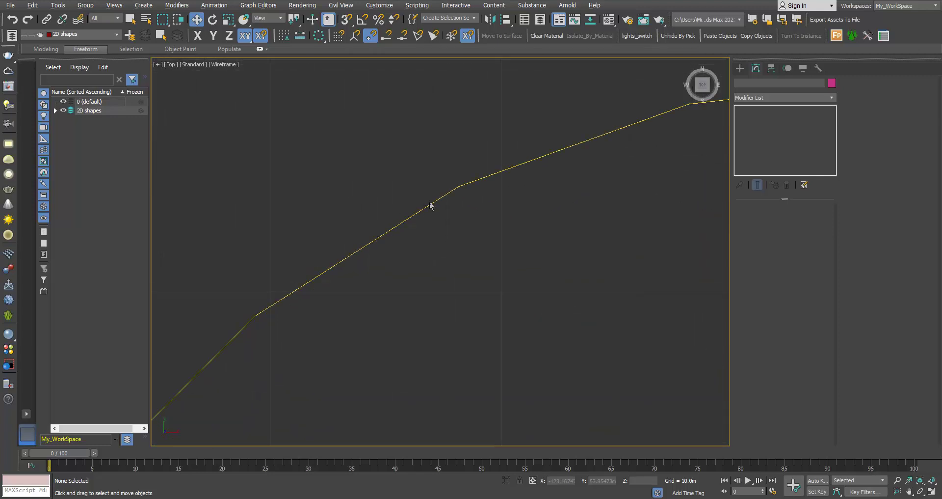
scroll(347, 288, "down", 2)
scroll(358, 270, "up", 2)
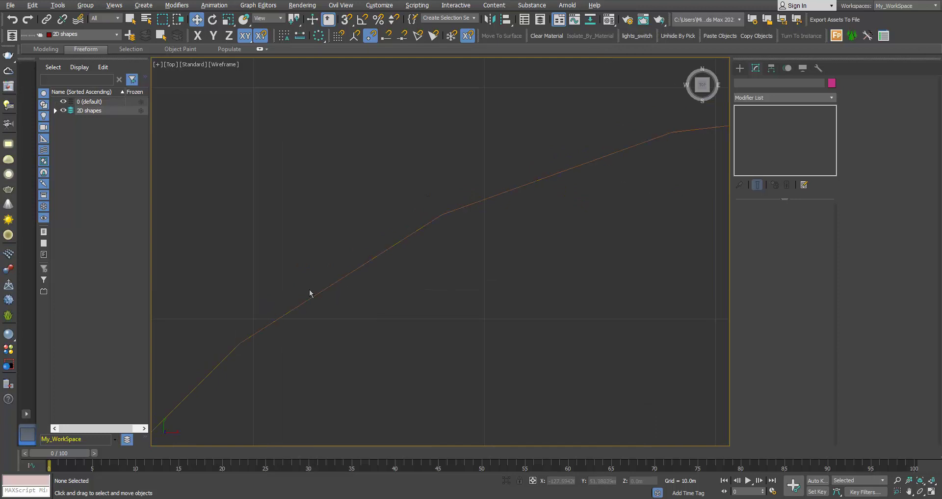
scroll(326, 310, "down", 3)
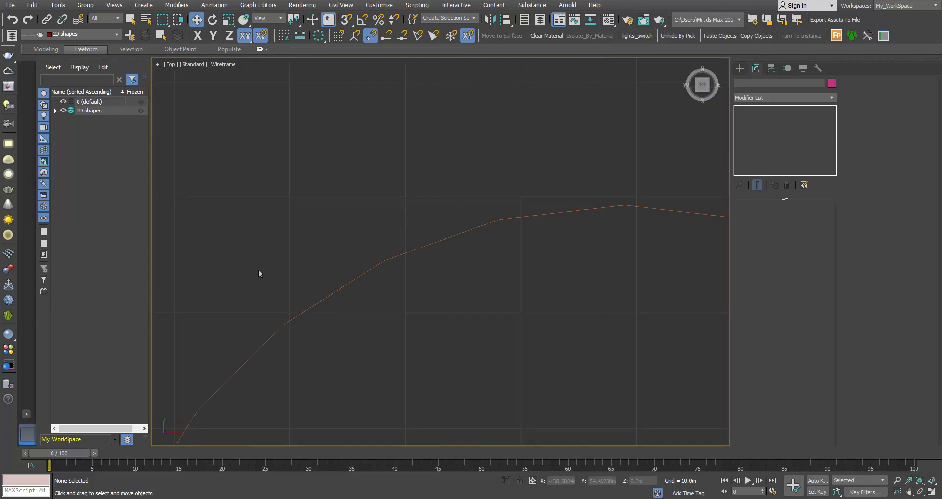
scroll(259, 273, "down", 5)
scroll(399, 281, "up", 6)
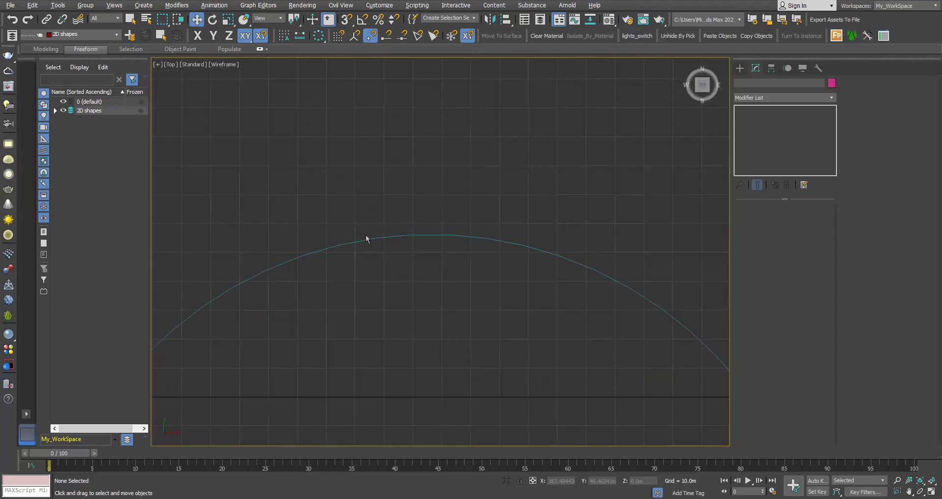
scroll(369, 247, "up", 2)
scroll(471, 265, "down", 7)
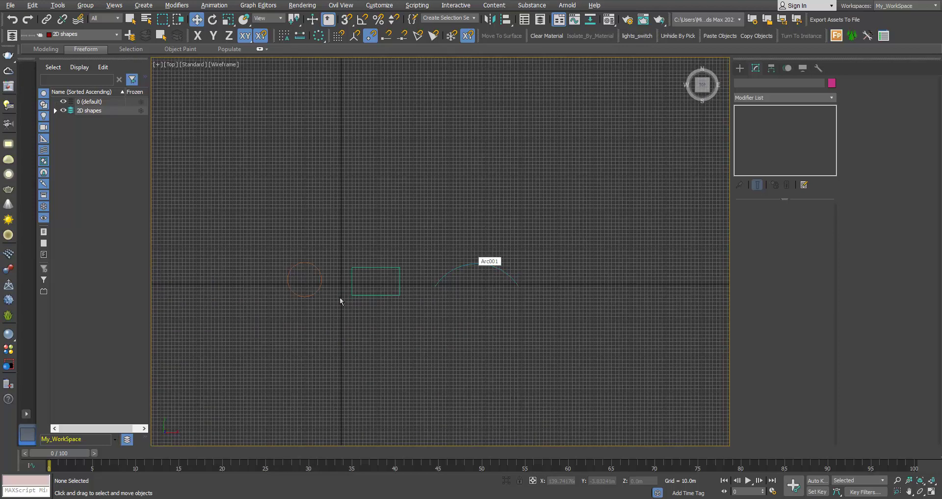
scroll(346, 295, "up", 5)
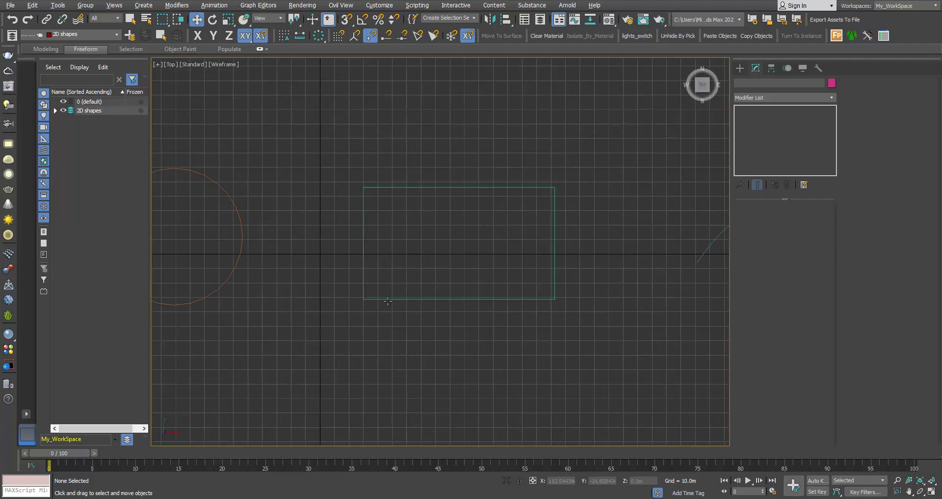
scroll(467, 287, "down", 4)
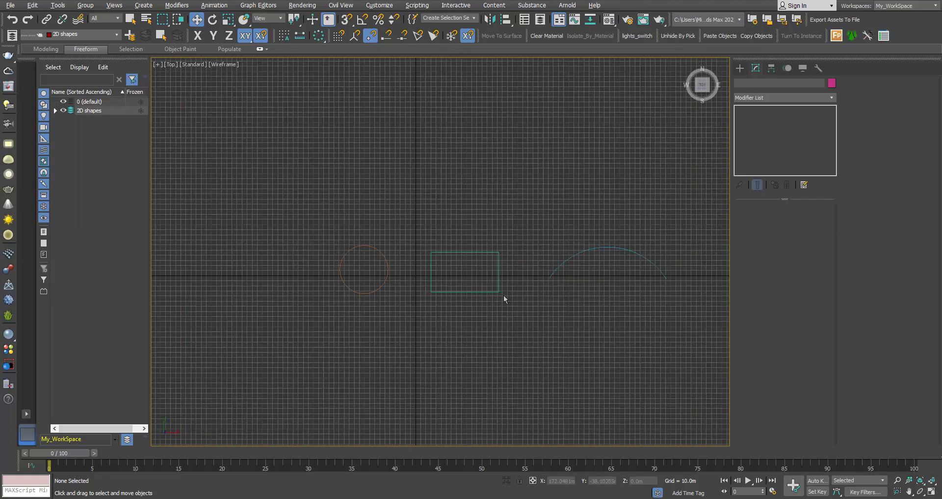
middle_click_drag(503, 296, 378, 287)
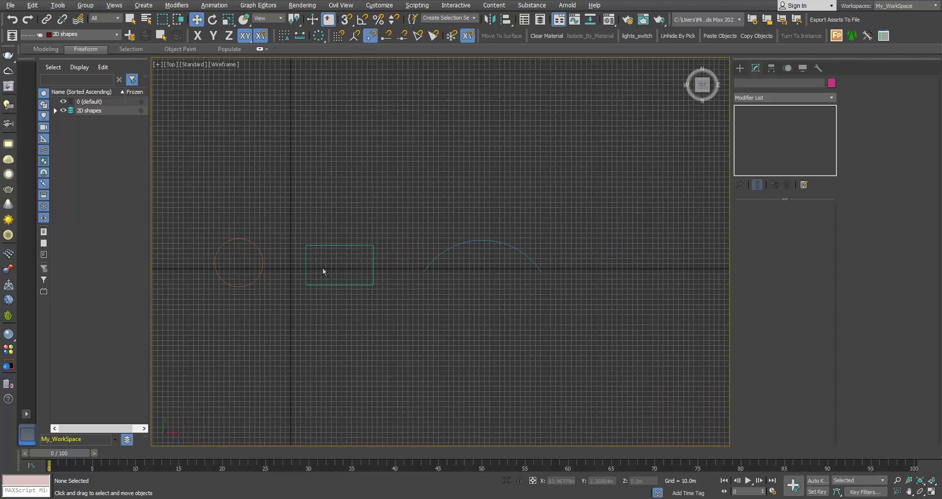
scroll(343, 267, "up", 5)
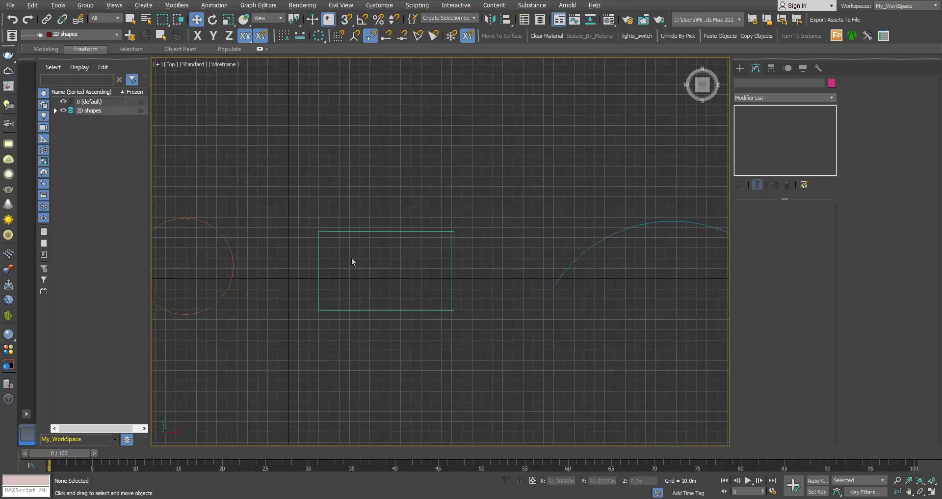
middle_click_drag(352, 262, 393, 270)
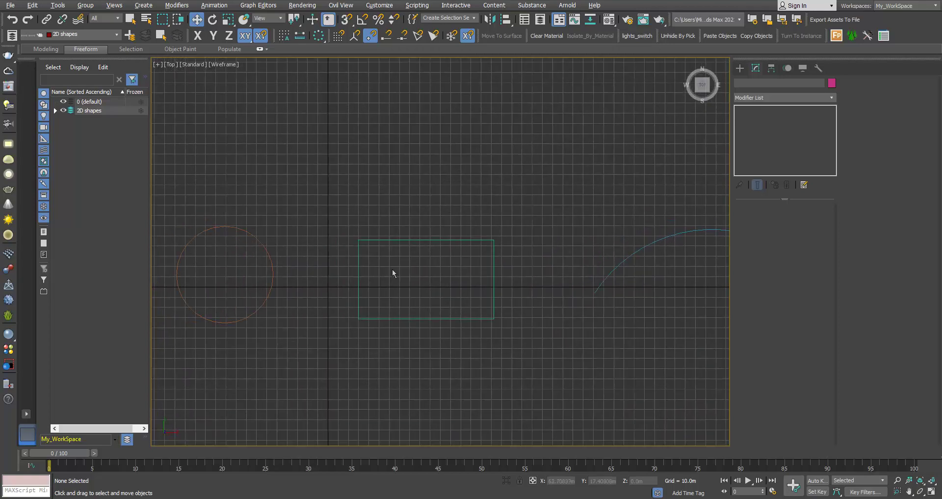
scroll(395, 271, "down", 2)
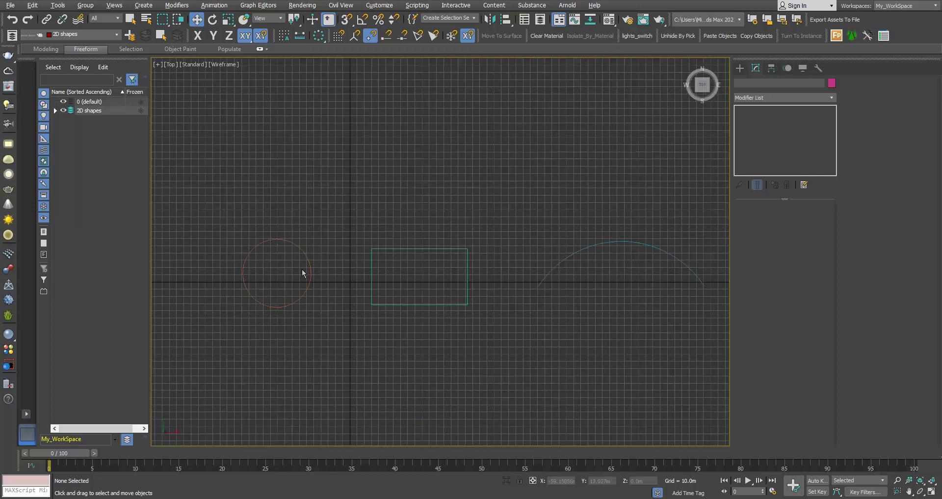
scroll(244, 255, "up", 12)
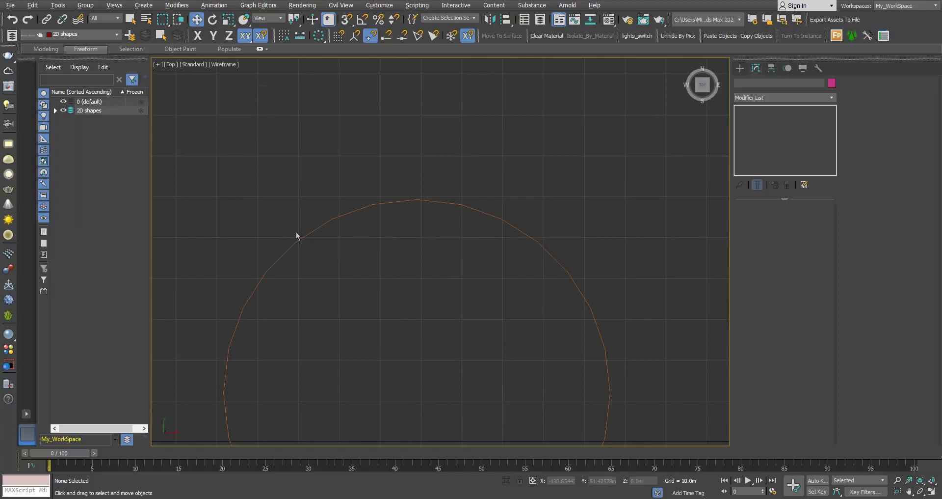
scroll(304, 236, "up", 4)
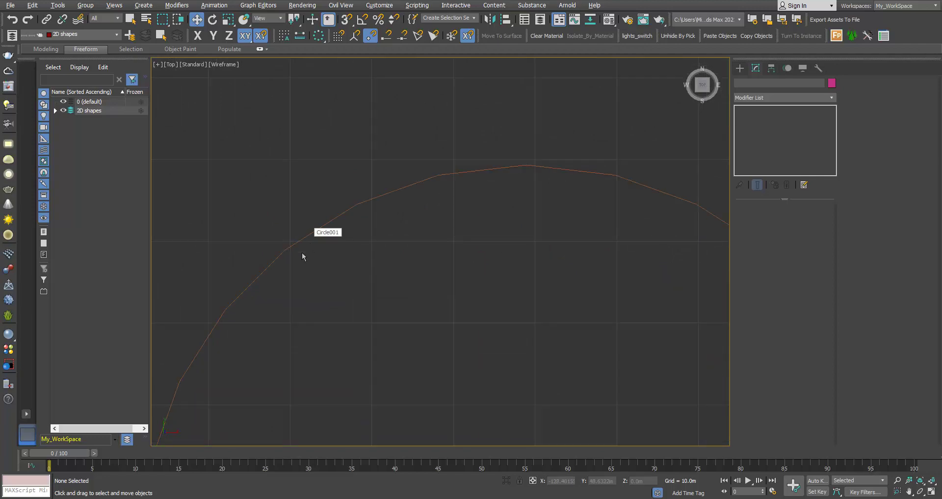
scroll(346, 228, "down", 15)
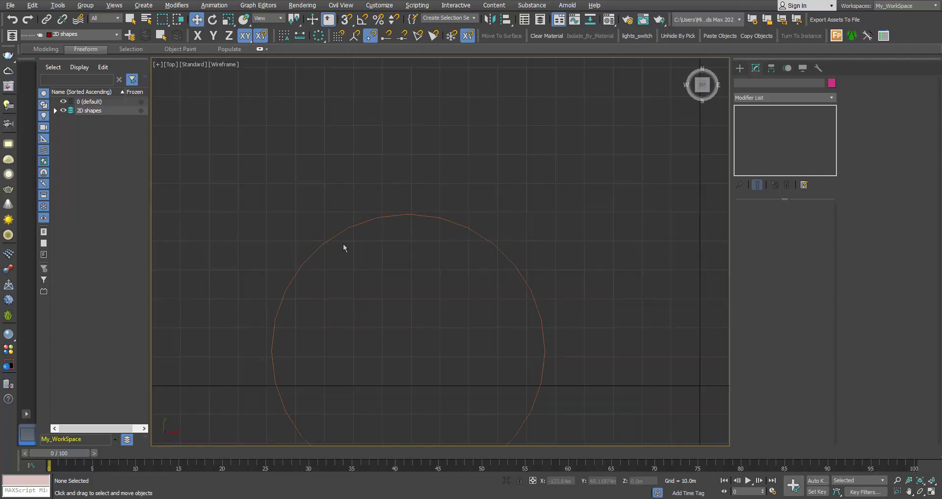
middle_click_drag(435, 254, 348, 242)
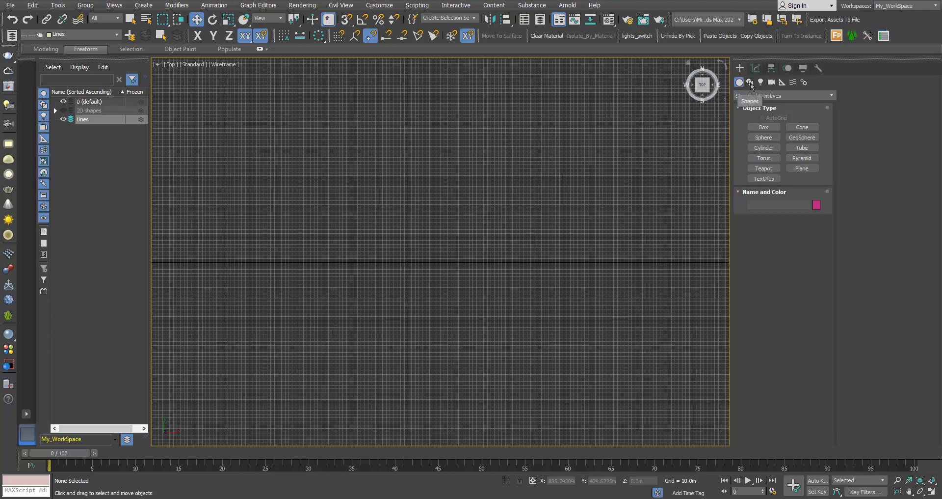
Pick the Line tool under Shapes > Splines to begin a new line
left_click(751, 82)
left_click(764, 136)
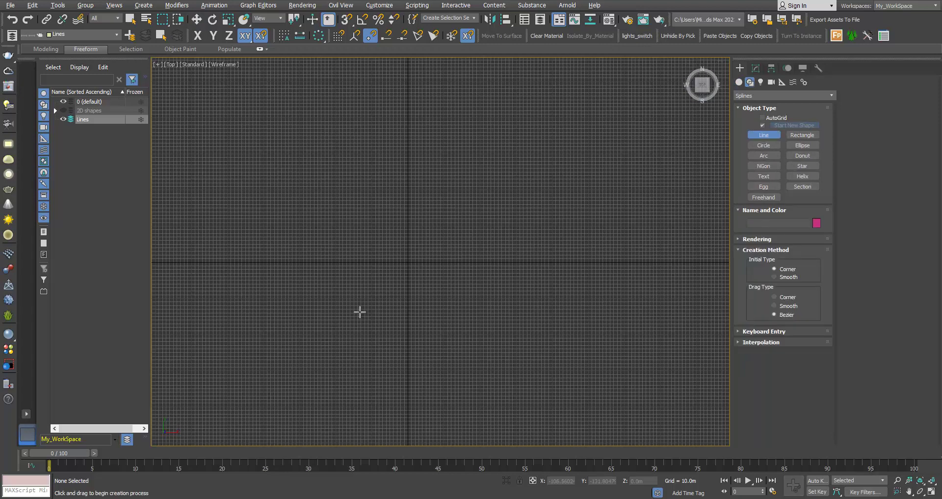
key("ctrl+y")
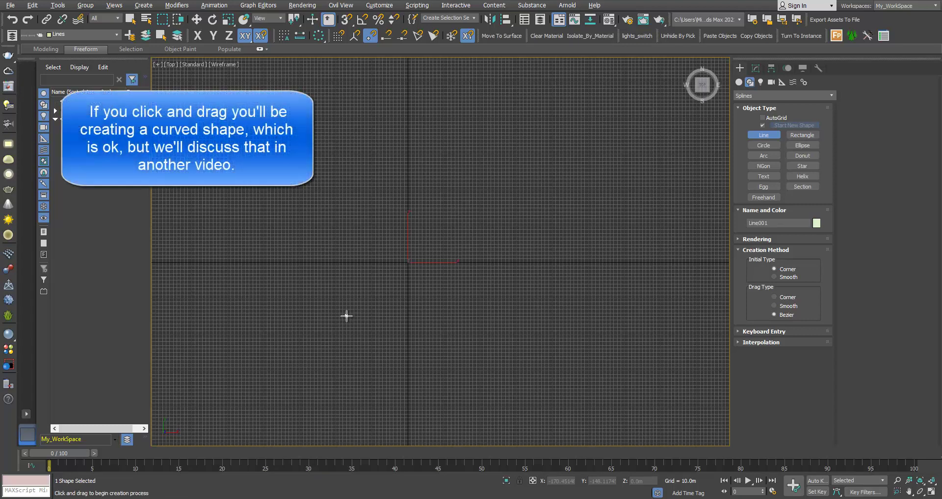
Draw a six-vertex open zigzag line climbing up and right, then recentre the view
left_click(347, 315)
left_click(359, 254)
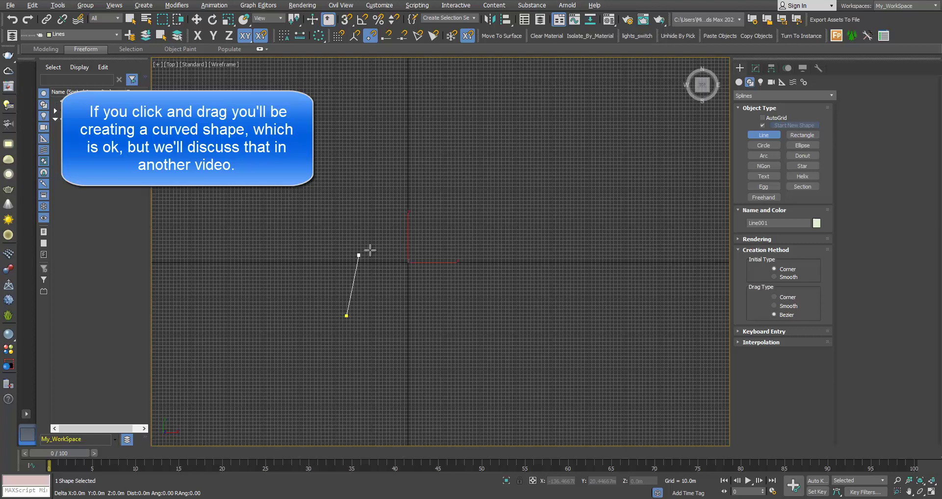
left_click(437, 222)
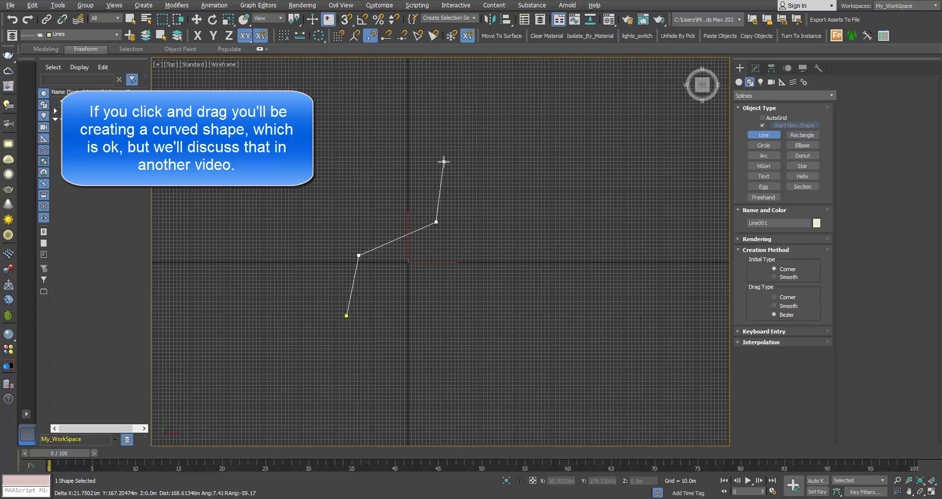
left_click(444, 161)
left_click(521, 140)
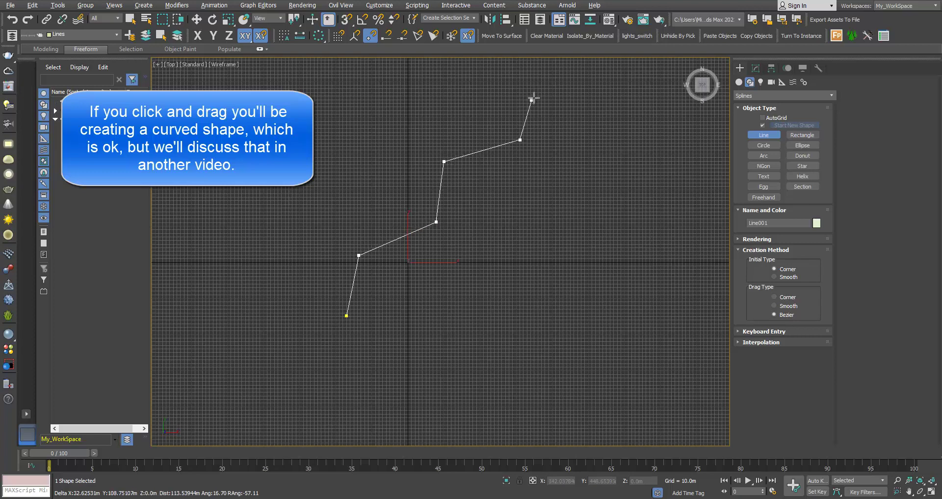
left_click(536, 96)
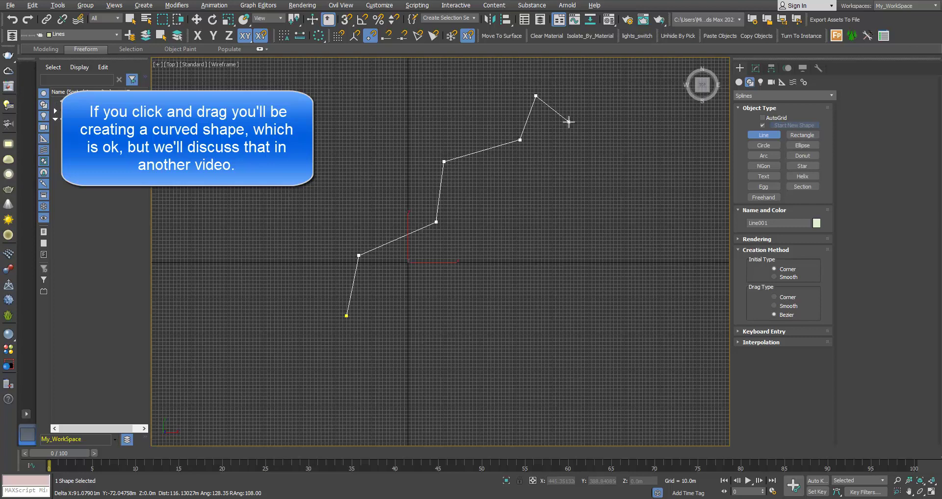
right_click(570, 122)
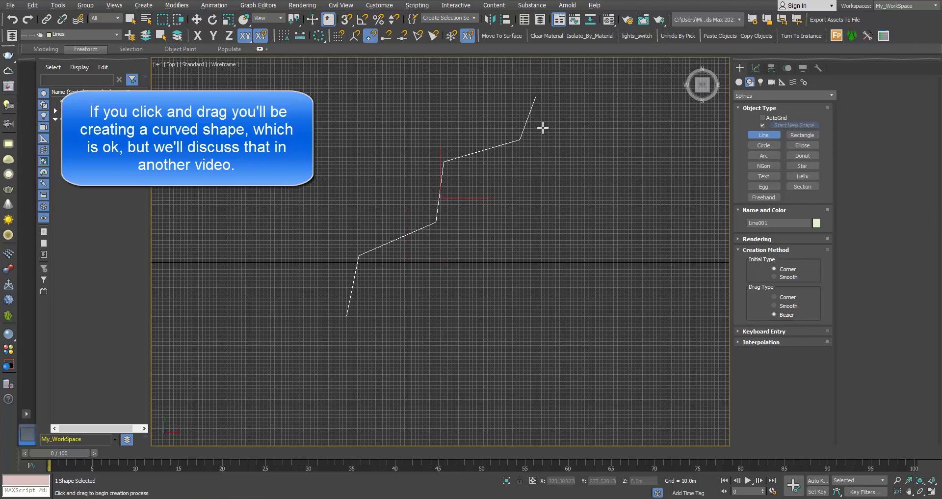
right_click(541, 130)
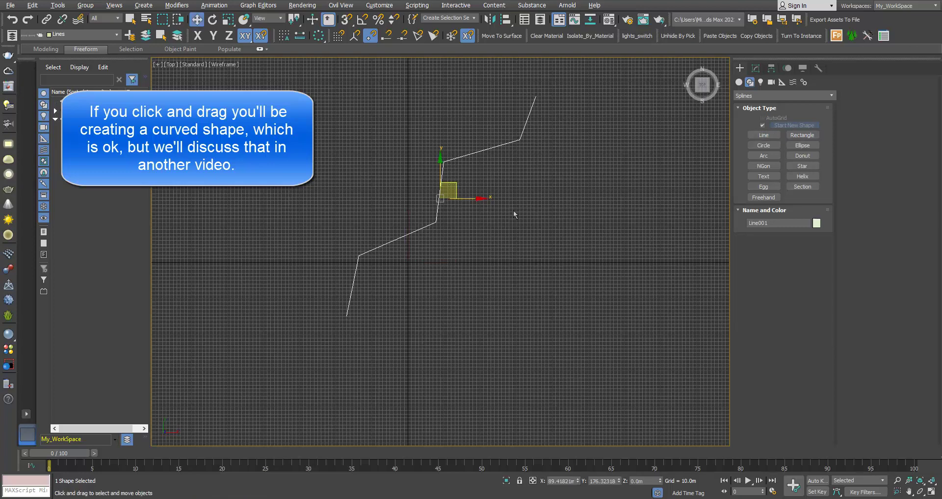
middle_click_drag(514, 214, 481, 260)
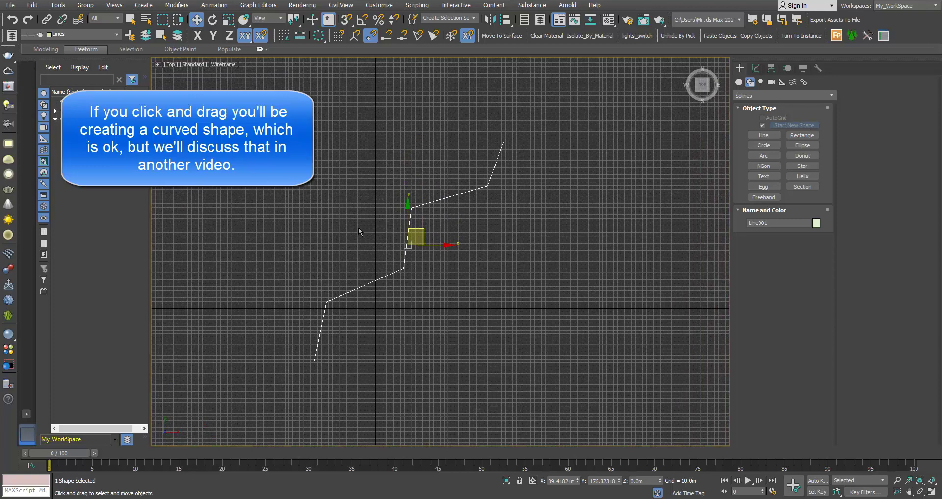
In the Modify panel, expand Line001 and cycle Vertex, Segment and Spline, ending at Vertex
left_click(760, 69)
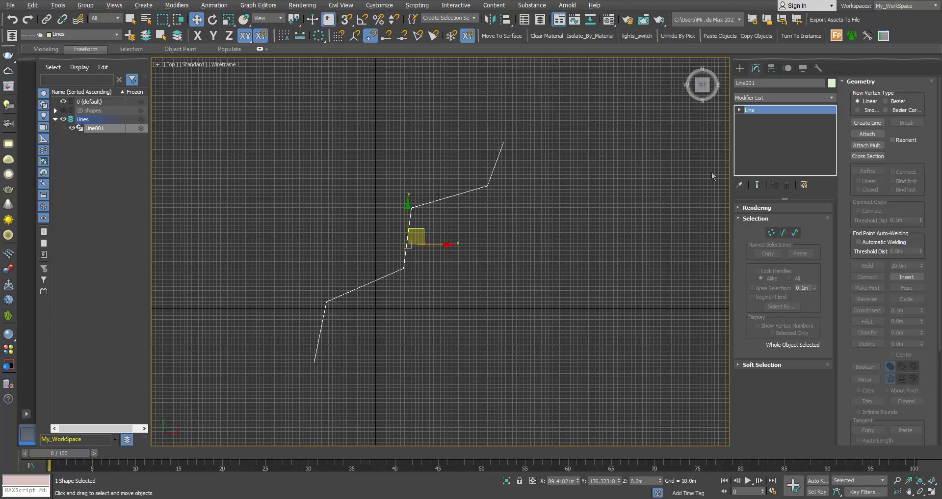
left_click(739, 110)
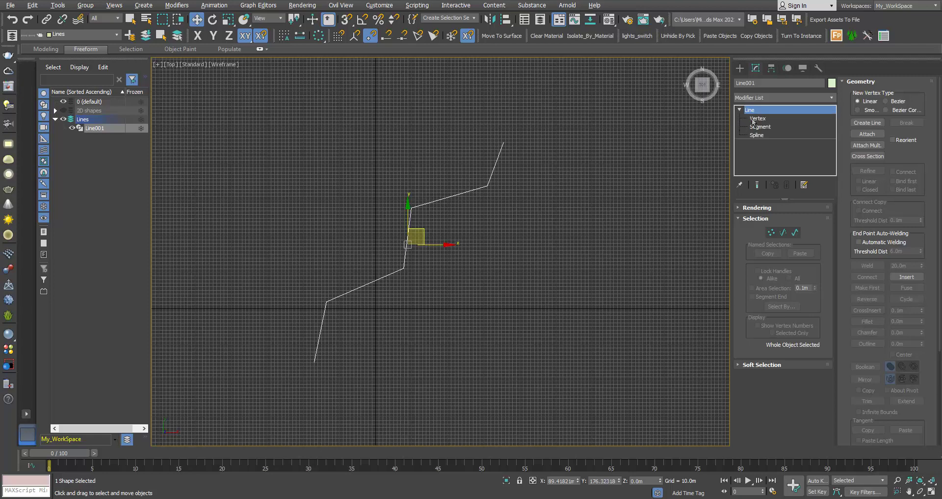
left_click(757, 118)
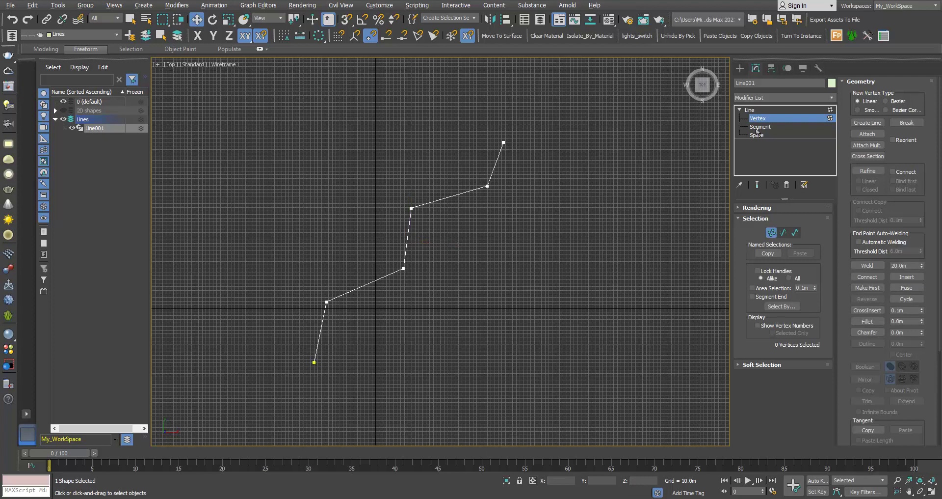
left_click(758, 127)
left_click(757, 135)
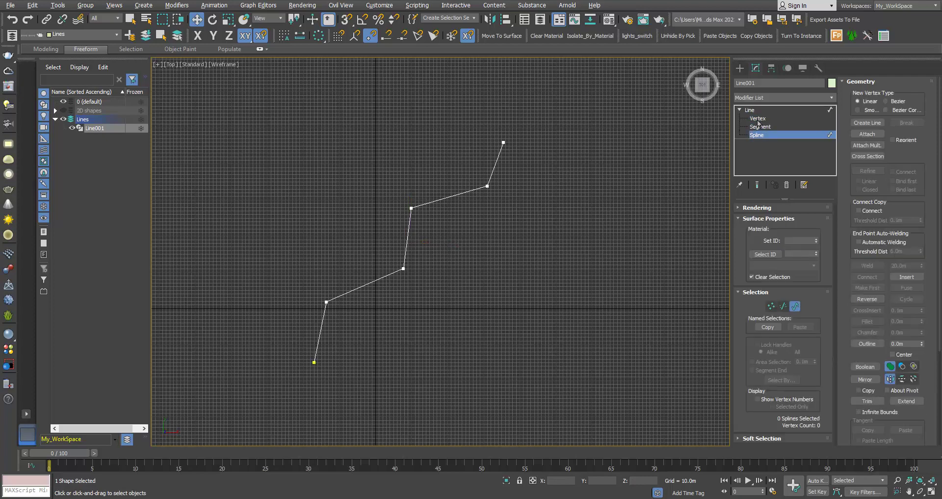
left_click(758, 118)
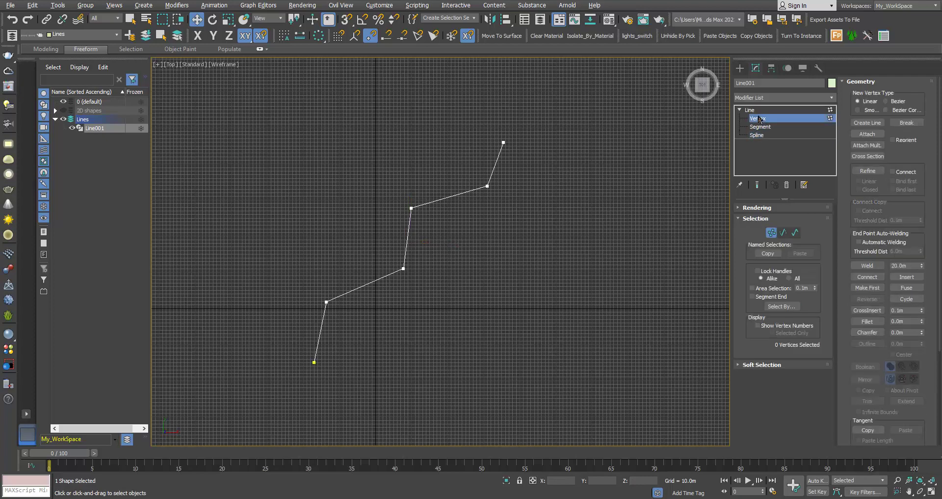
left_click(783, 232)
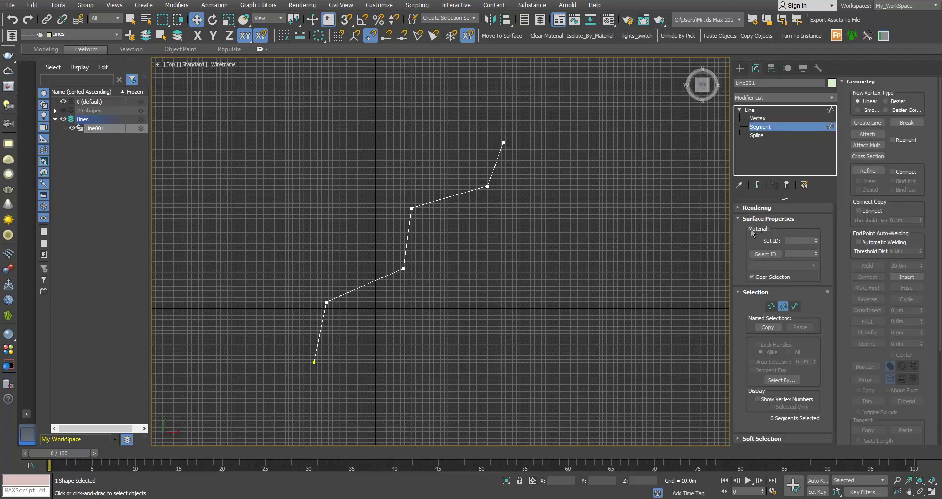
left_click(772, 306)
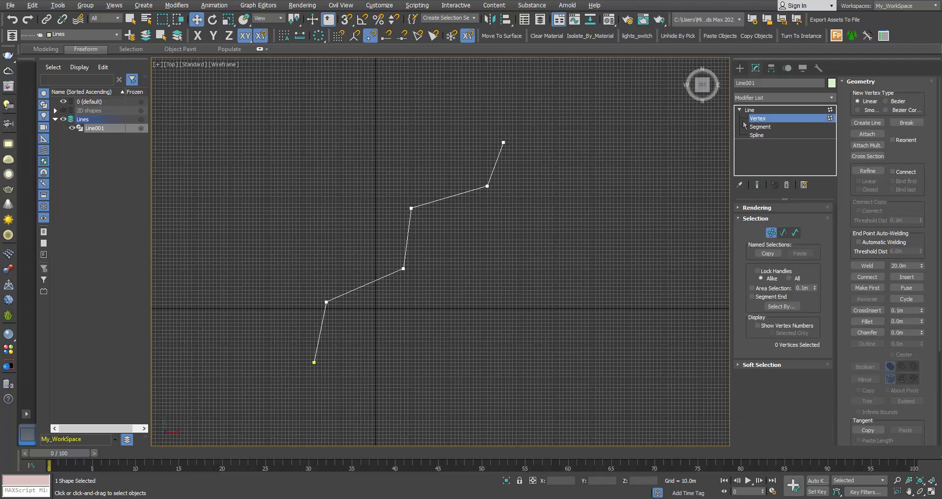
Region-select Line001's lower vertices and drag them left and upward to reshape the bottom bends
middle_click_drag(397, 323, 422, 329)
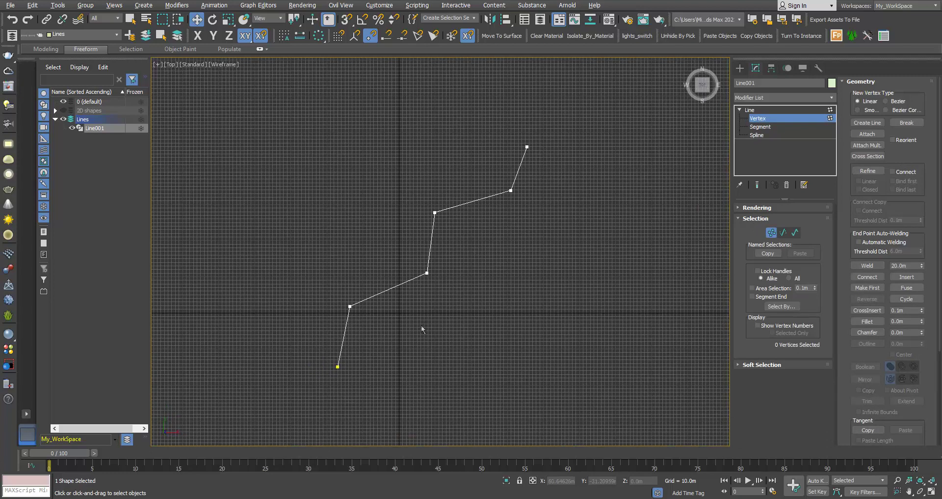
scroll(358, 349, "up", 3)
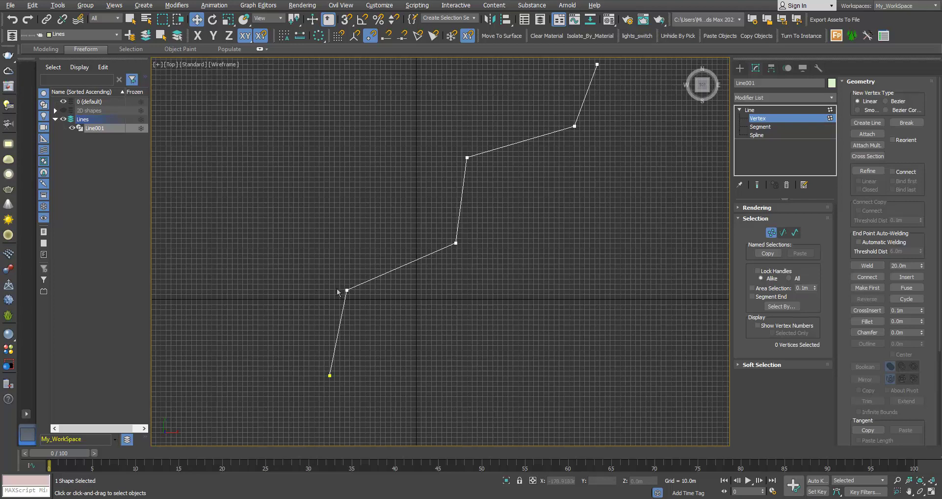
left_click_drag(292, 333, 391, 401)
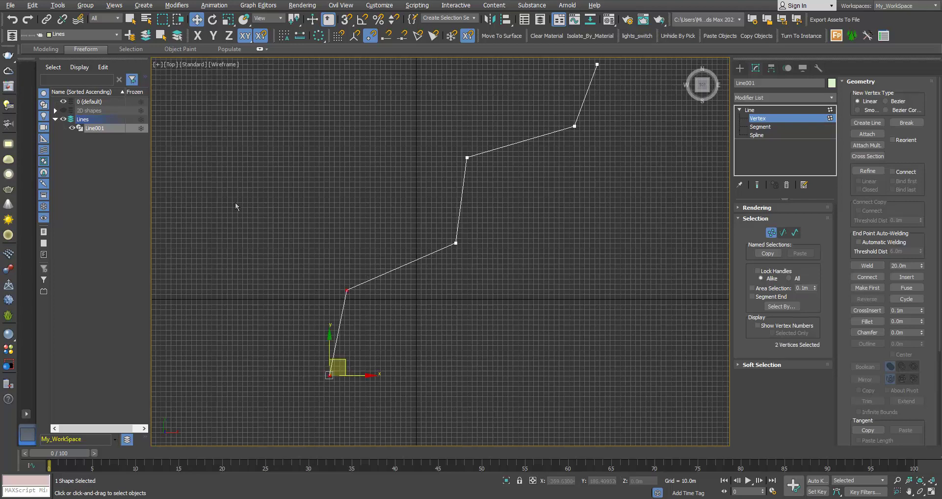
left_click_drag(234, 201, 511, 396)
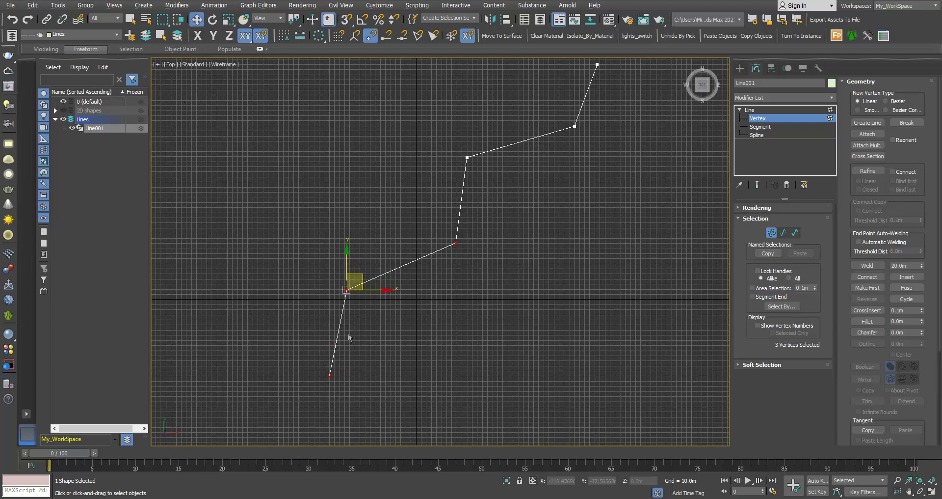
left_click_drag(355, 280, 402, 295)
left_click_drag(416, 265, 343, 328)
left_click_drag(326, 296, 305, 269)
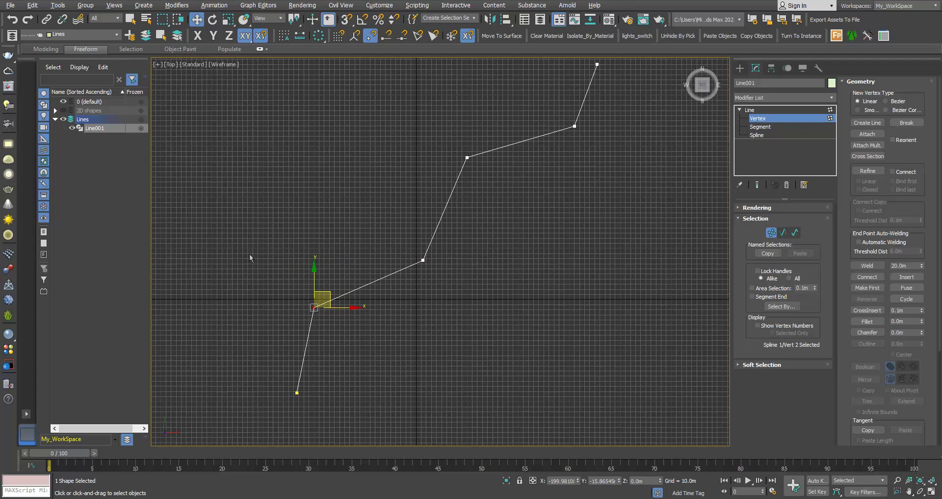
middle_click_drag(253, 256, 258, 281)
scroll(297, 271, "down", 2)
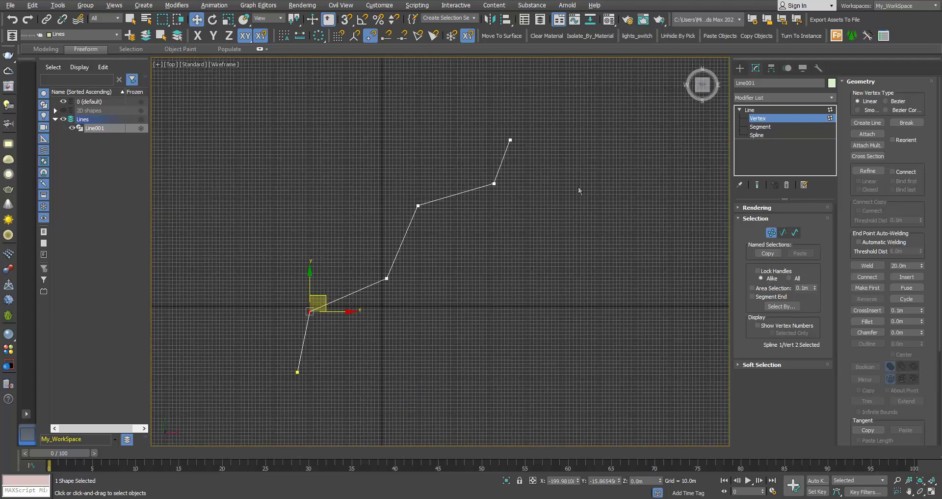
At Segment level, select the two middle segments of Line001 and move them upward
left_click(758, 127)
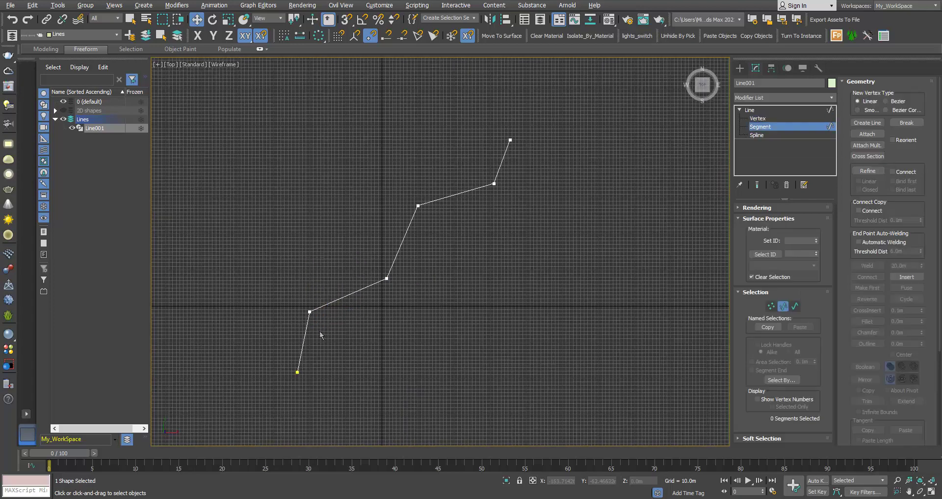
left_click(306, 337)
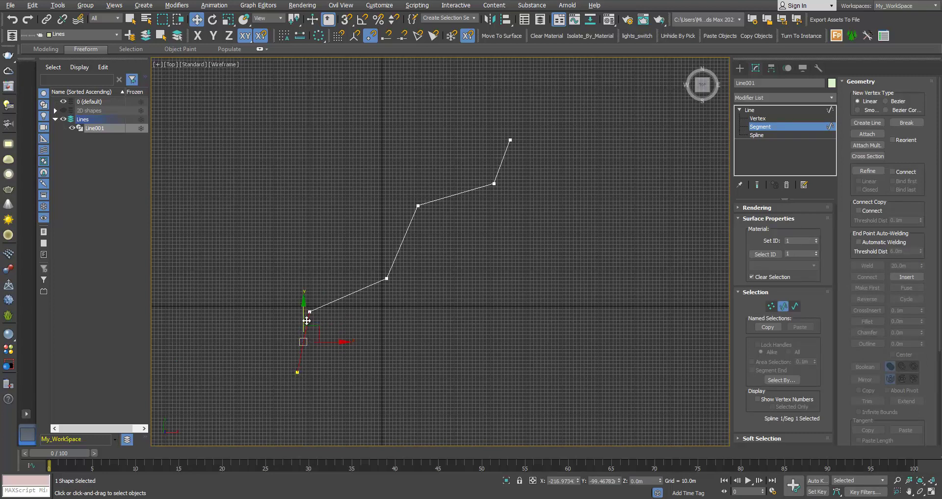
left_click(337, 298)
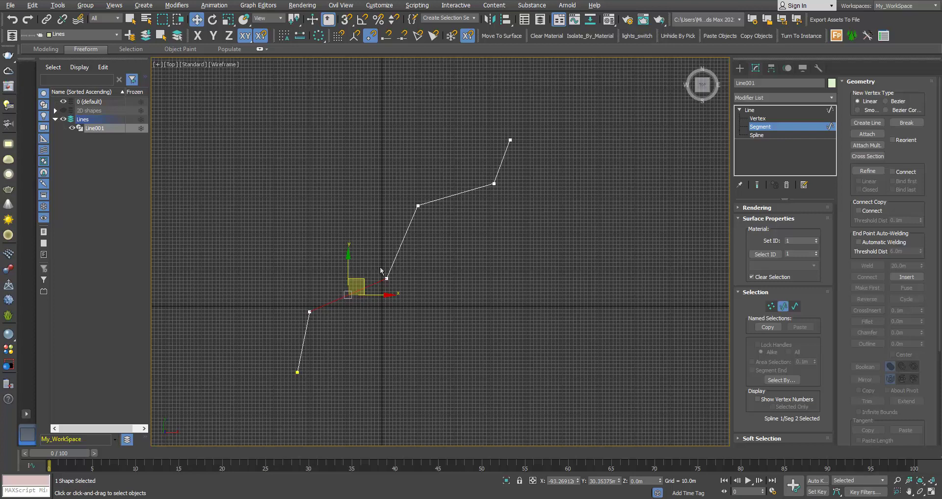
left_click(397, 247)
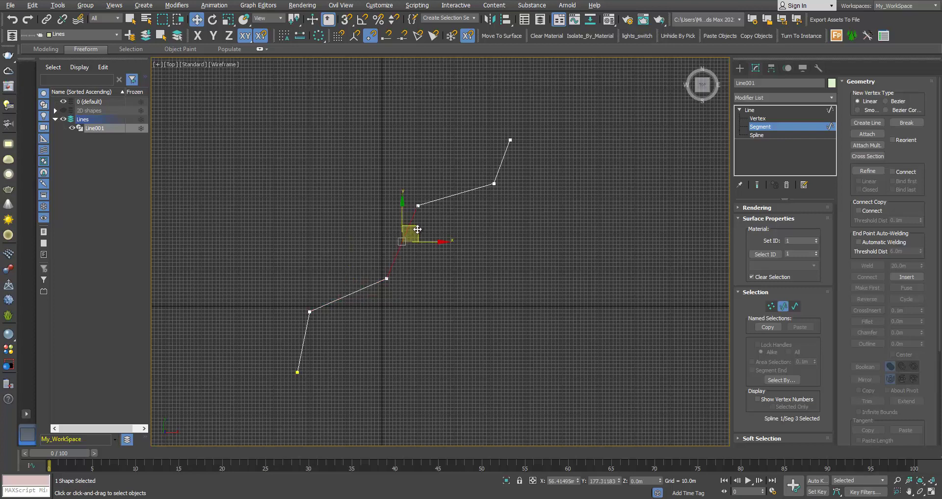
mouse_move(422, 231)
left_mouse_down()
mouse_move(400, 237)
mouse_move(415, 233)
left_mouse_up()
left_click(351, 294, "ctrl")
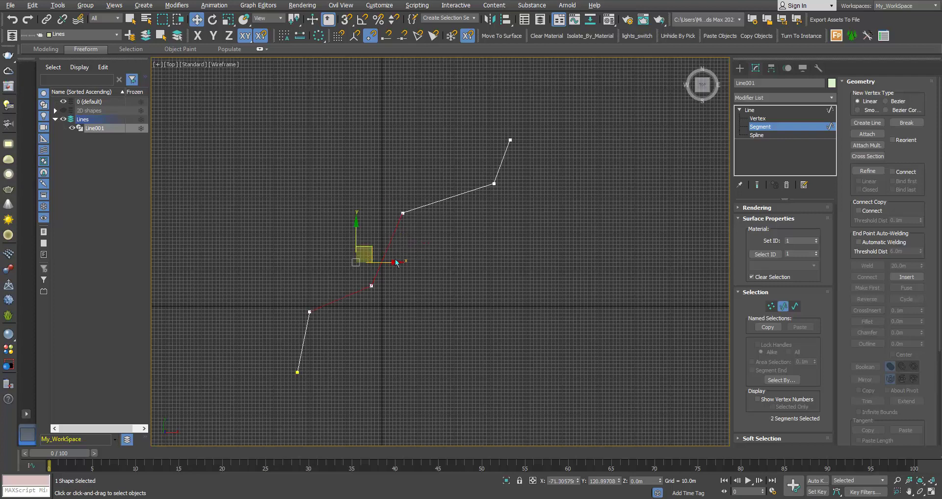
left_click_drag(370, 253, 374, 229)
mouse_move(375, 288)
middle_mouse_down()
mouse_move(400, 319)
mouse_move(391, 285)
middle_mouse_up()
scroll(399, 320, "up", 3)
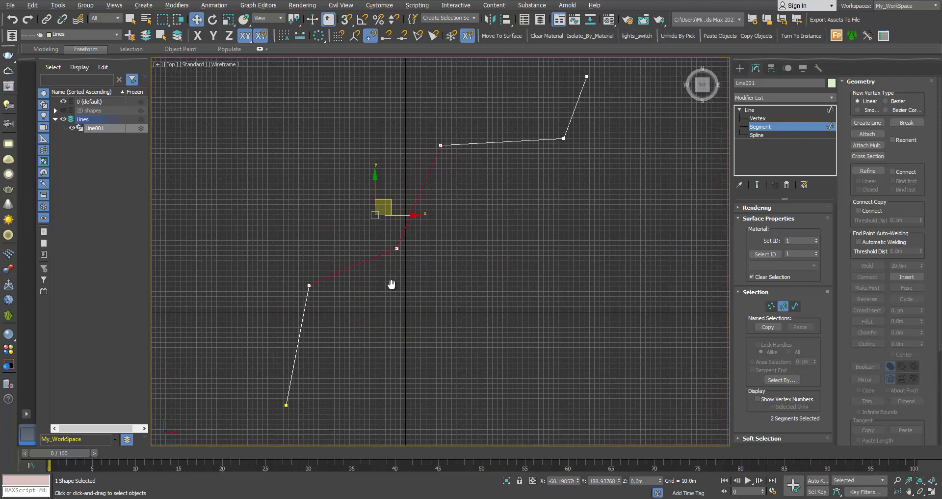
left_click(765, 136)
middle_click_drag(399, 309, 403, 328)
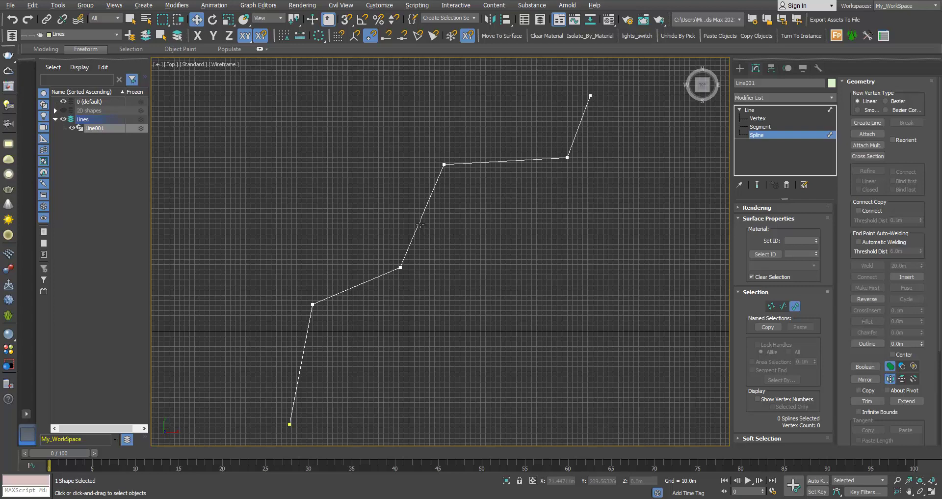
left_click(420, 224)
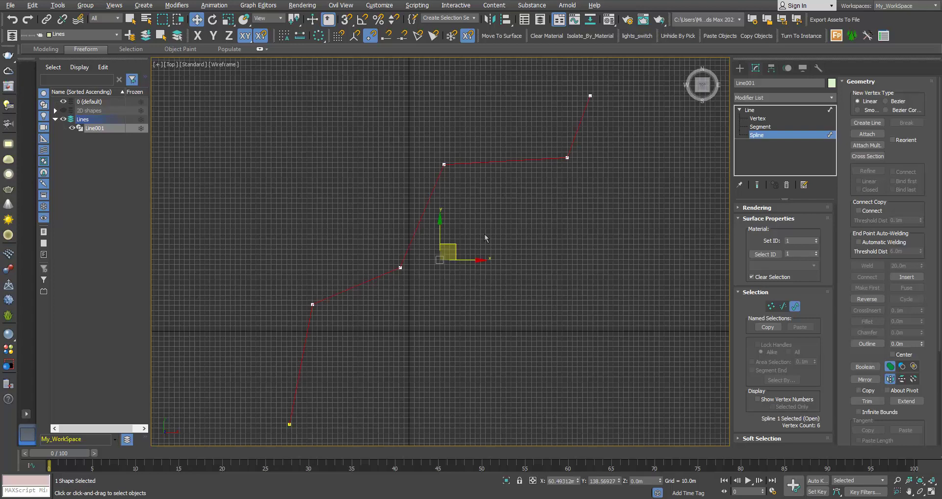
middle_click_drag(485, 237, 486, 244)
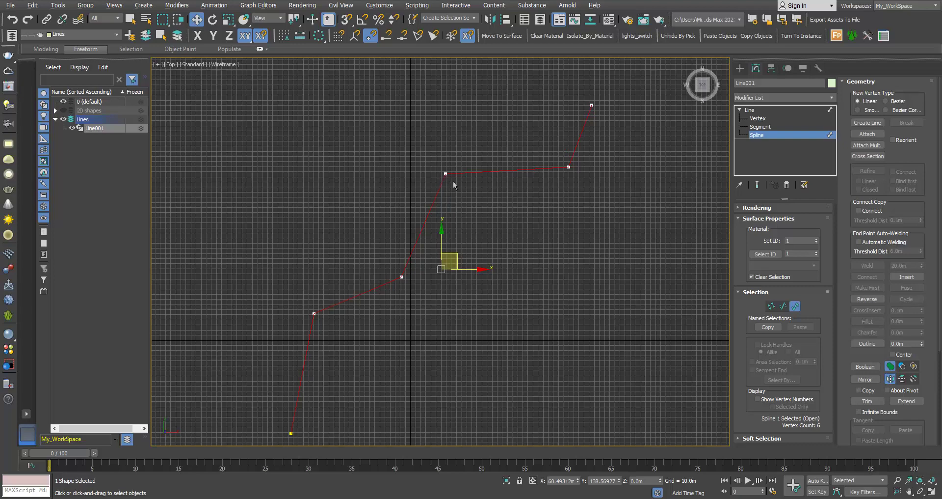
scroll(452, 169, "up", 3)
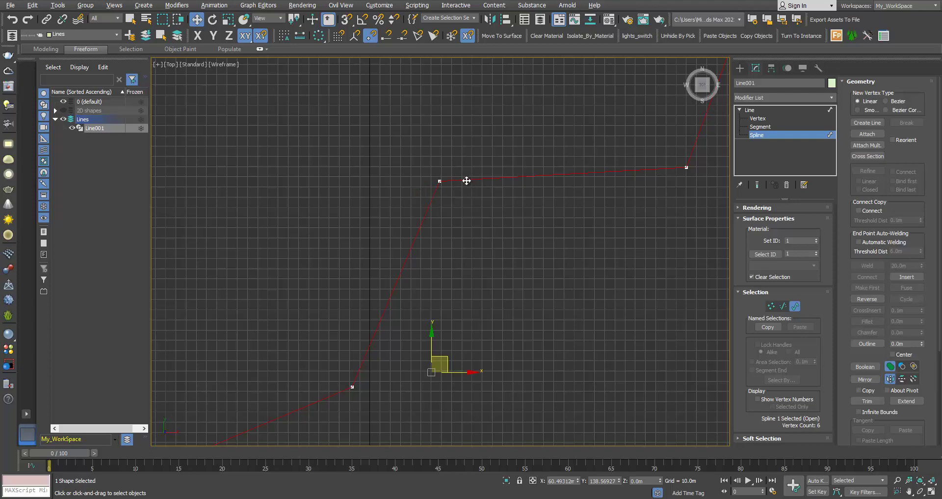
scroll(450, 204, "down", 2)
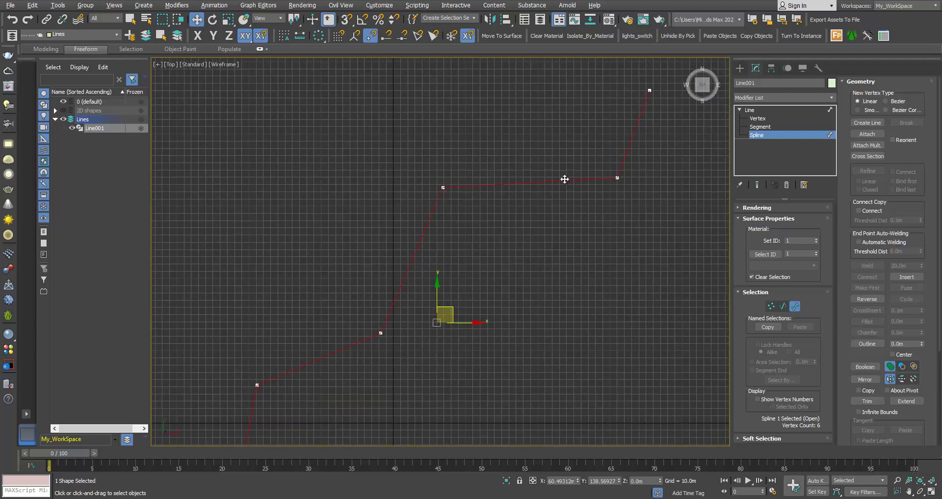
scroll(598, 178, "up", 2)
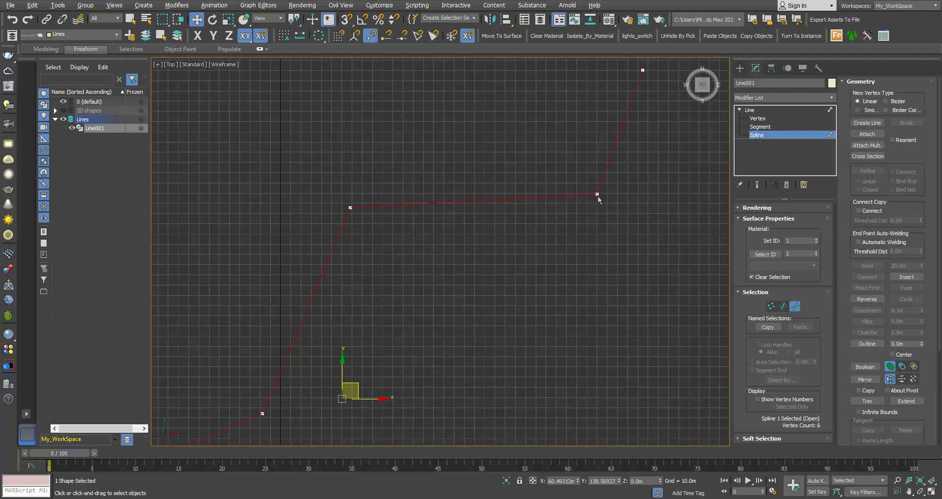
middle_click_drag(597, 196, 589, 211)
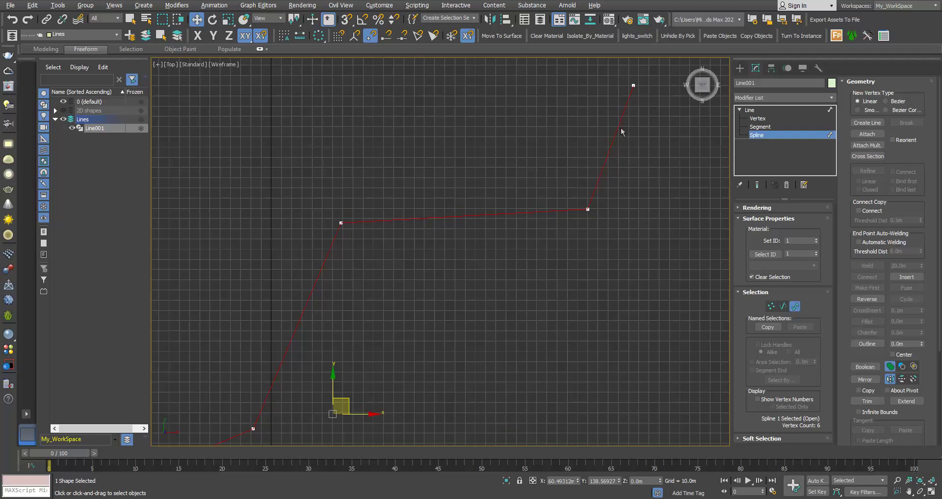
scroll(615, 129, "down", 4)
middle_click_drag(490, 267, 544, 209)
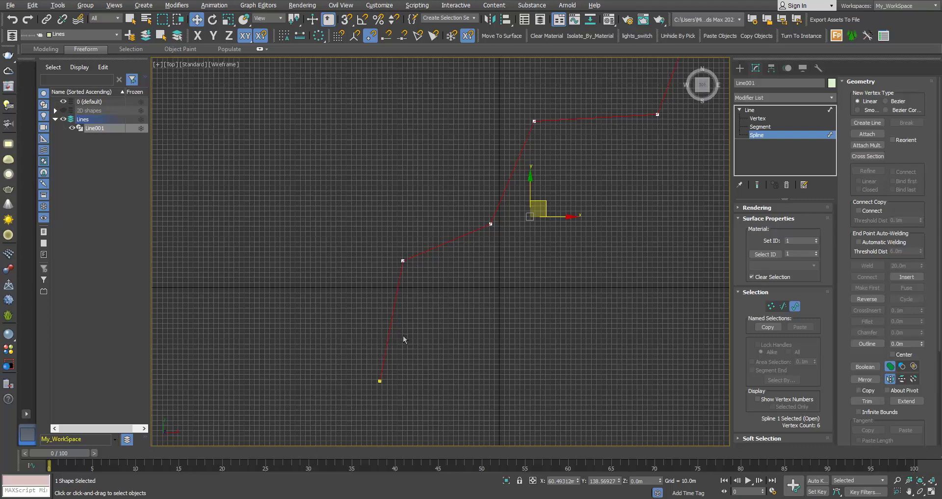
scroll(402, 334, "down", 3)
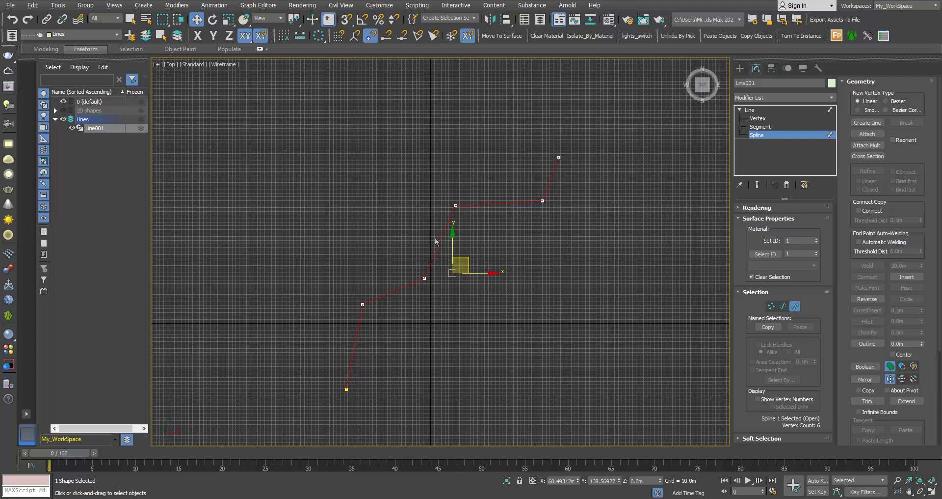
left_click(552, 269)
left_click(442, 245)
left_click(766, 126)
Select all five segments with Ctrl+A, then switch to Vertex level and recentre the view
left_click(291, 161)
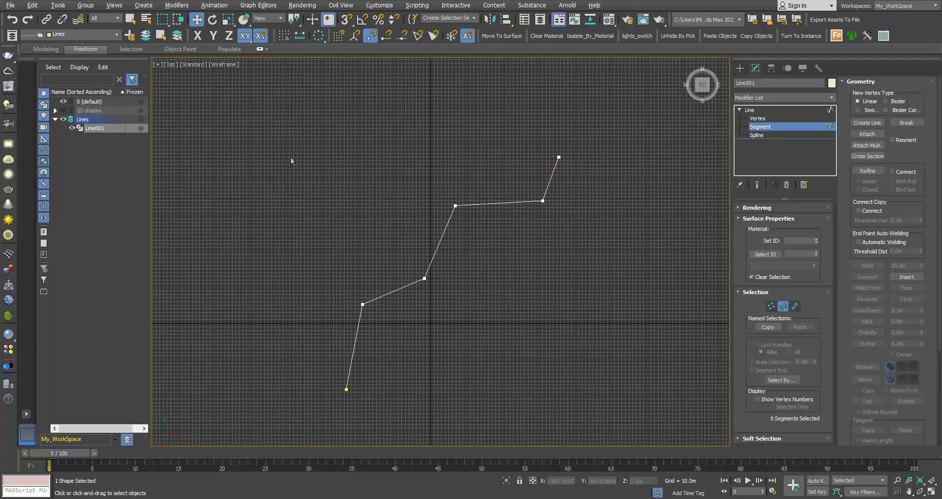
key("ctrl+a")
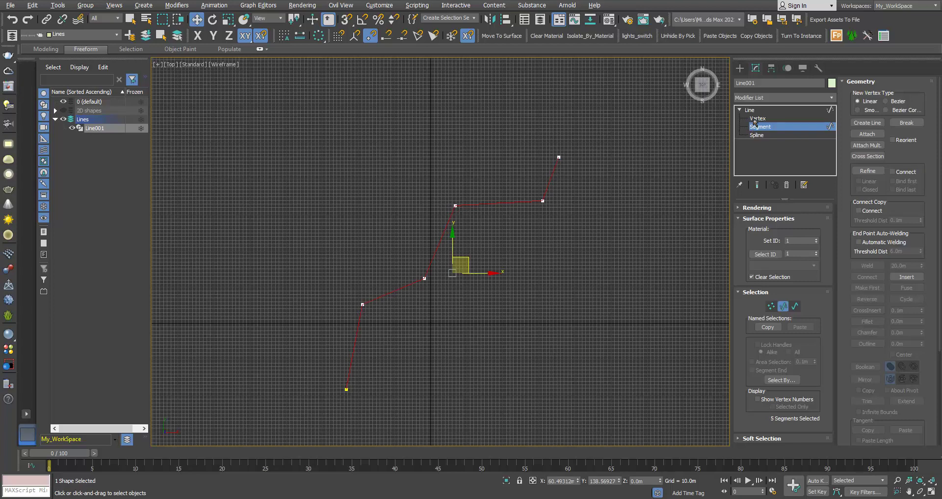
left_click(756, 119)
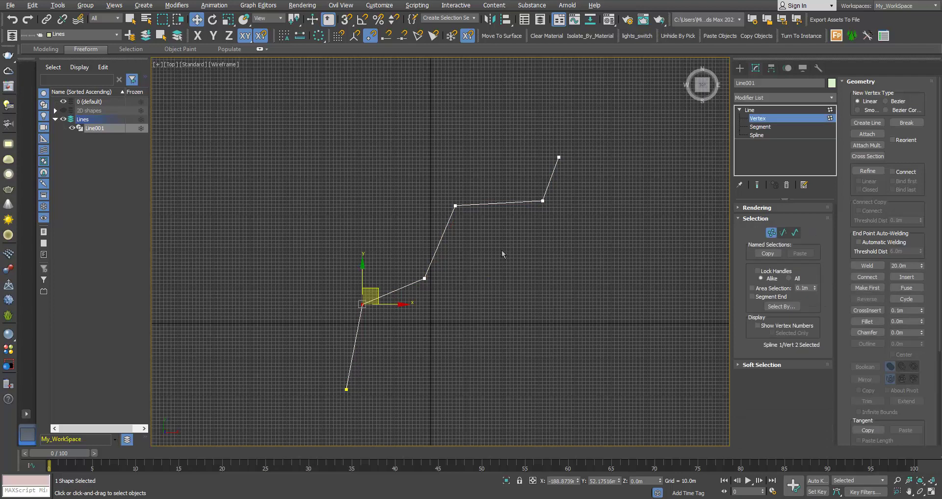
middle_click_drag(502, 254, 497, 264)
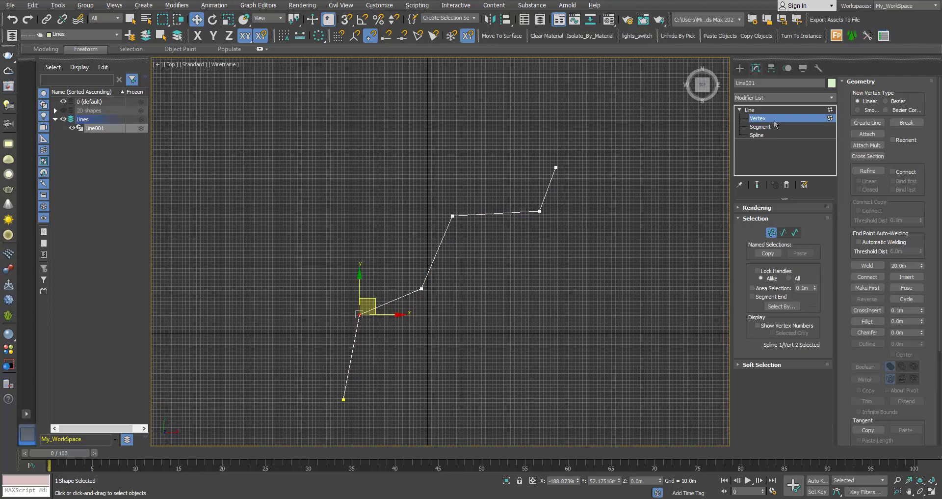
middle_click_drag(479, 256, 473, 247)
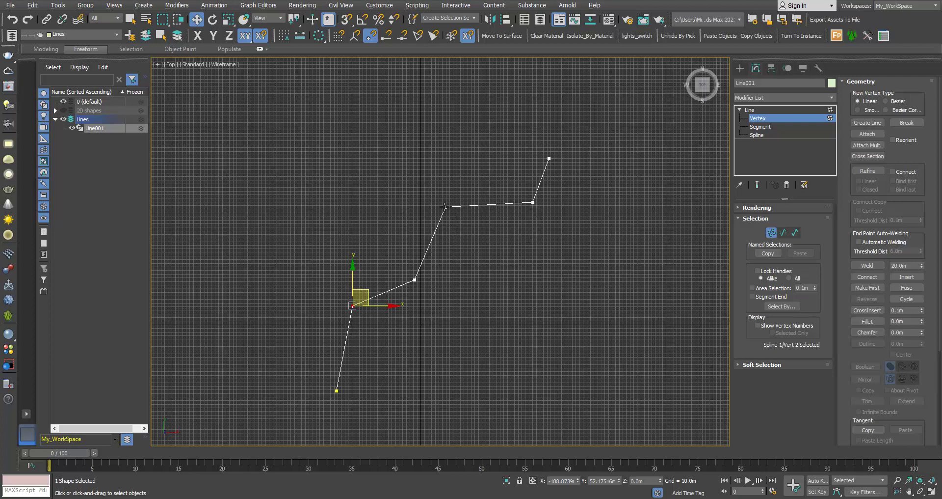
Break Line001 at its upper-middle corner vertex and marquee-select both split points
left_click(445, 207)
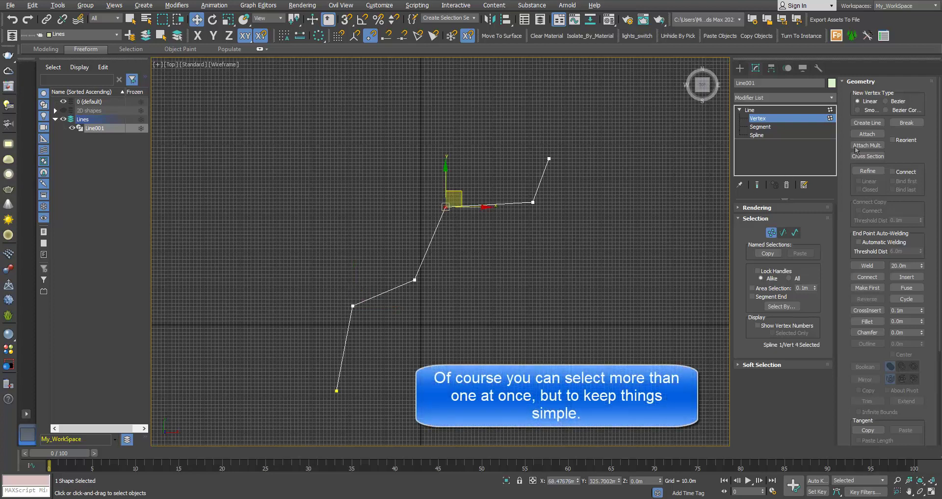
left_click(905, 126)
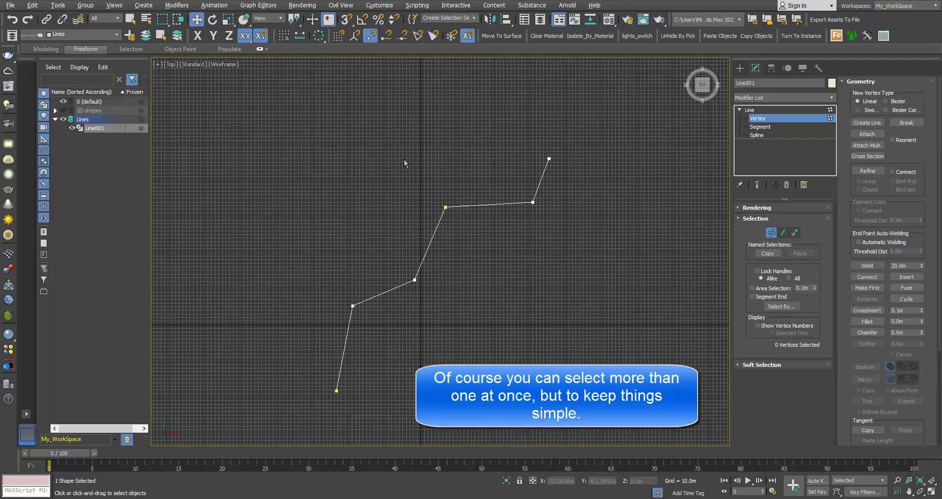
left_click_drag(403, 154, 478, 237)
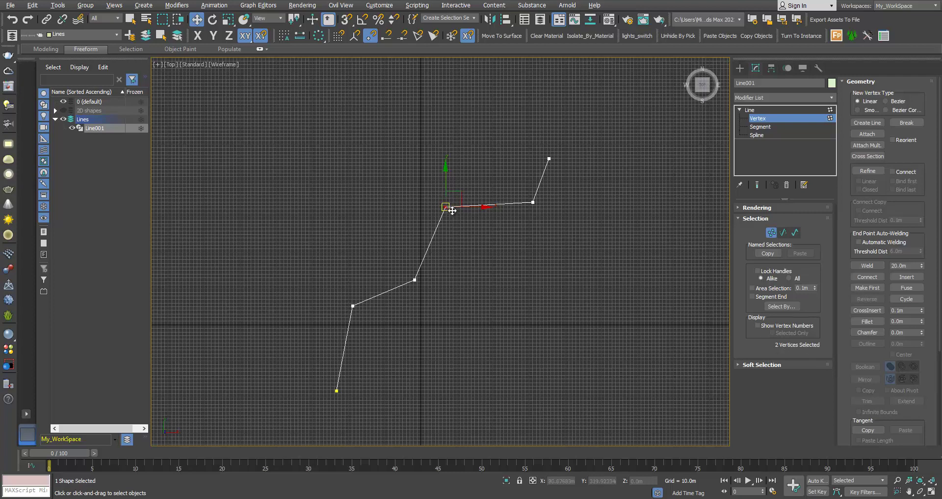
Drag one split corner point upward to show the break, then undo the move
scroll(451, 209, "up", 5)
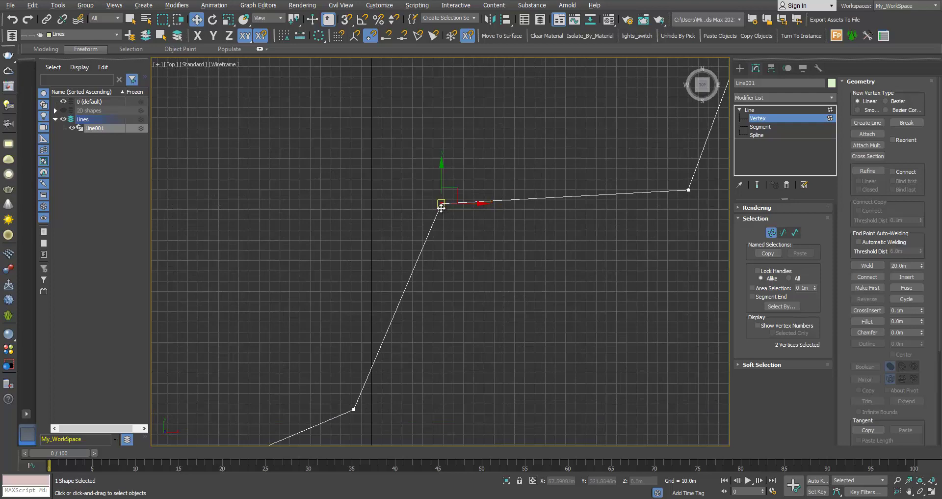
scroll(451, 222, "down", 3)
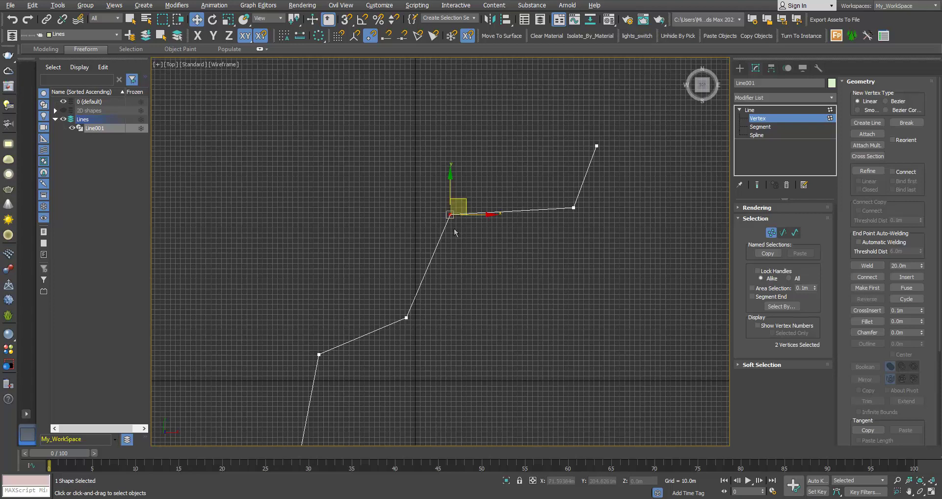
scroll(475, 225, "up", 1)
scroll(480, 257, "down", 3)
scroll(492, 223, "up", 1)
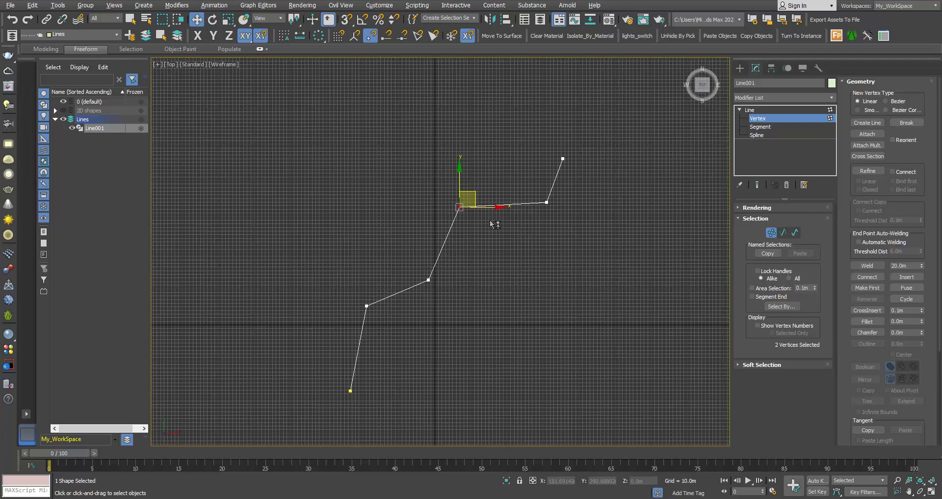
left_click(533, 232)
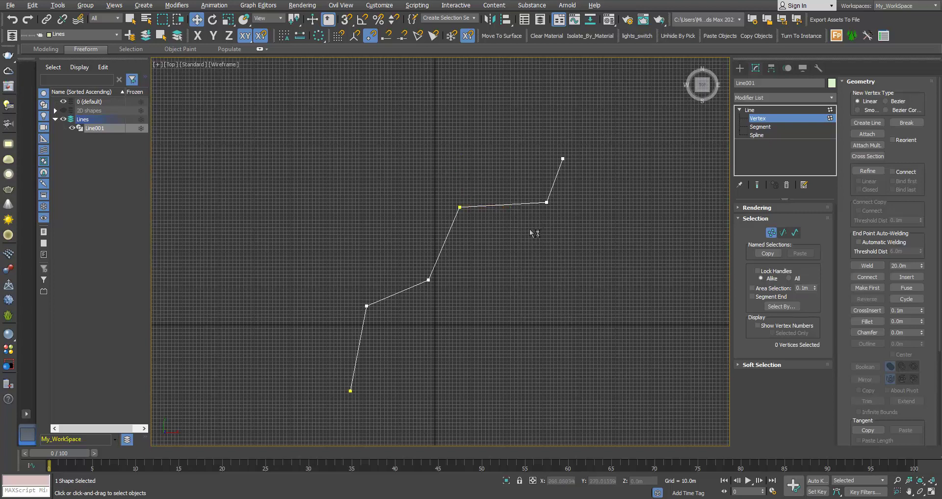
left_click(460, 207)
left_click_drag(473, 199, 474, 158)
scroll(469, 176, "up", 3)
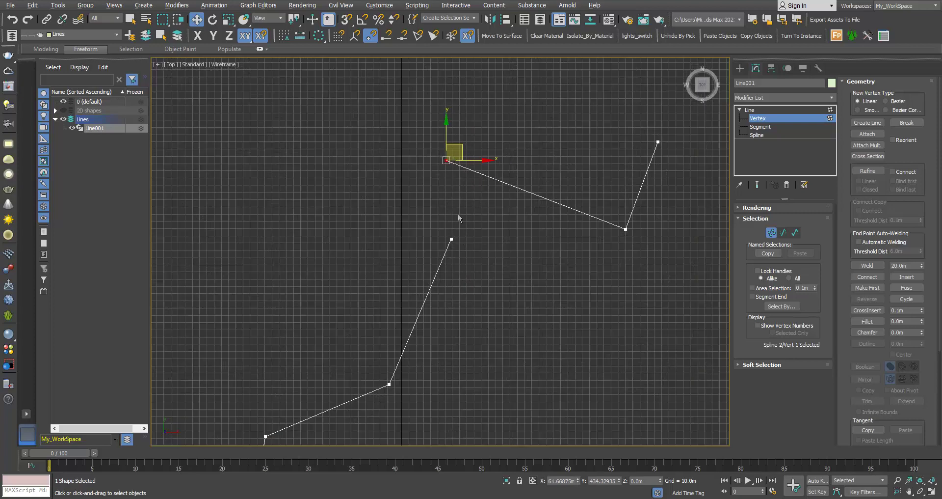
key("ctrl+z")
scroll(465, 221, "down", 4)
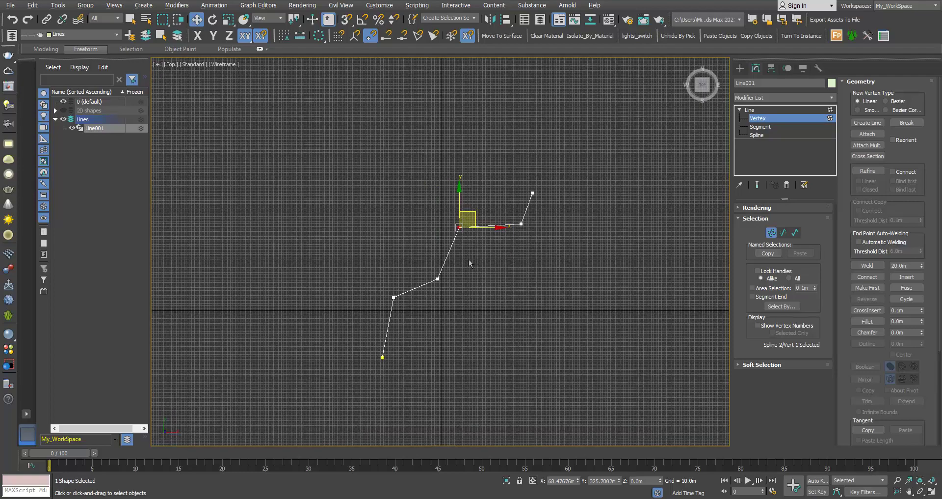
At Spline level, alternately select the lower and upper pieces to show they are separate, then deselect
left_click(754, 137)
scroll(452, 305, "up", 3)
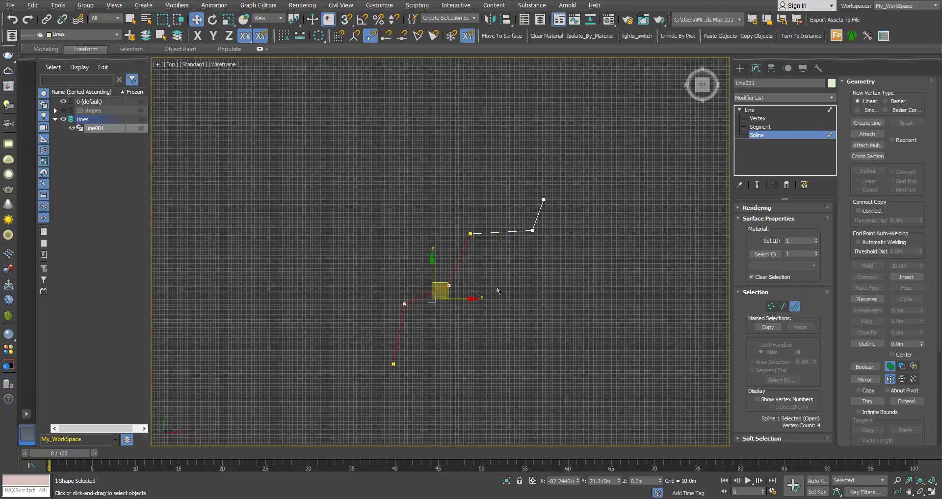
scroll(452, 305, "down", 1)
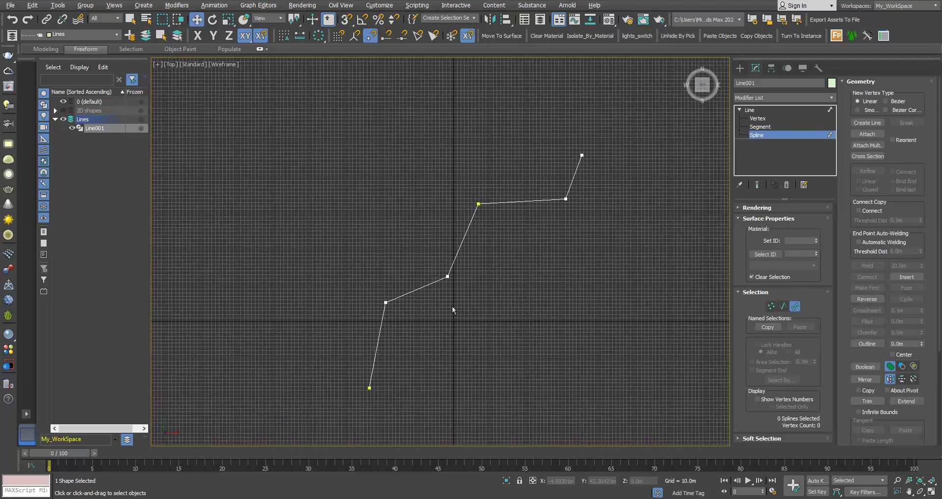
left_click(455, 263)
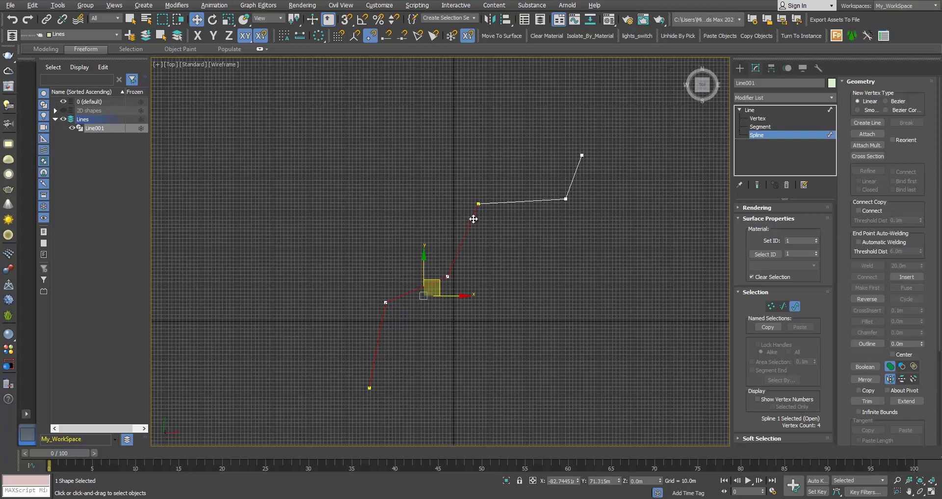
left_click(573, 178)
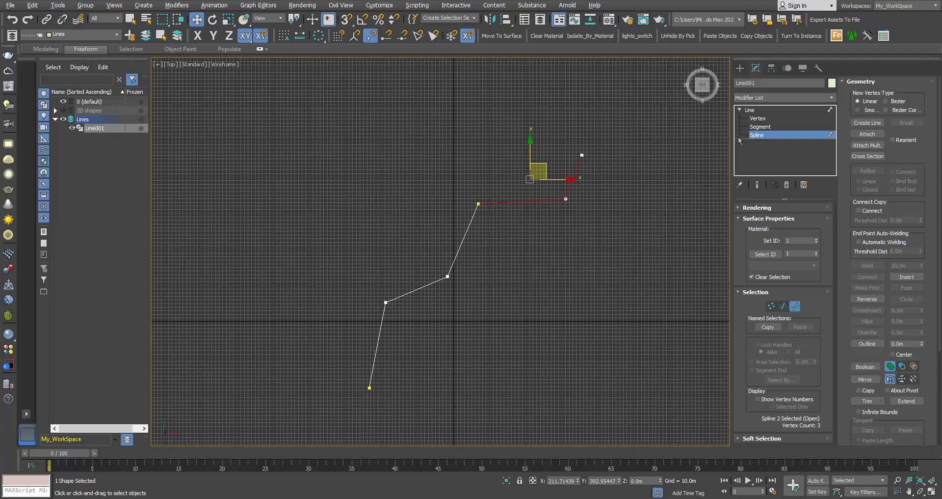
left_click(459, 249)
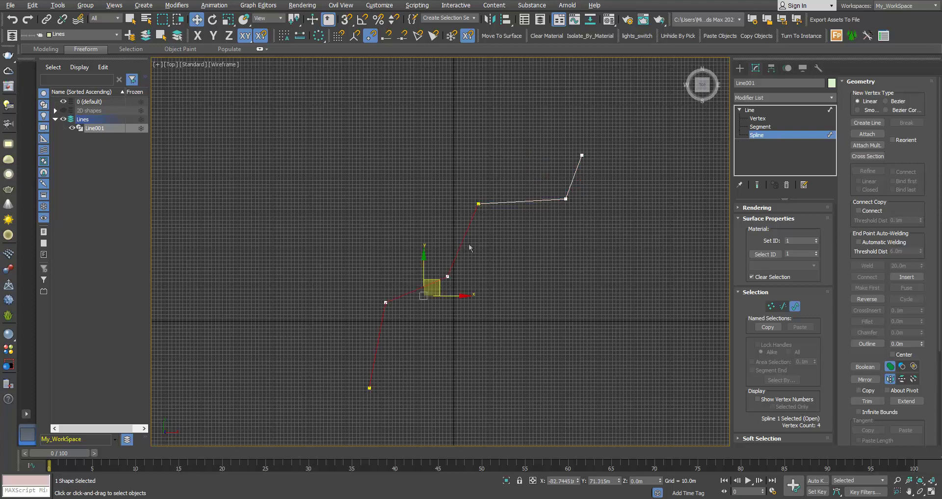
left_click(526, 201)
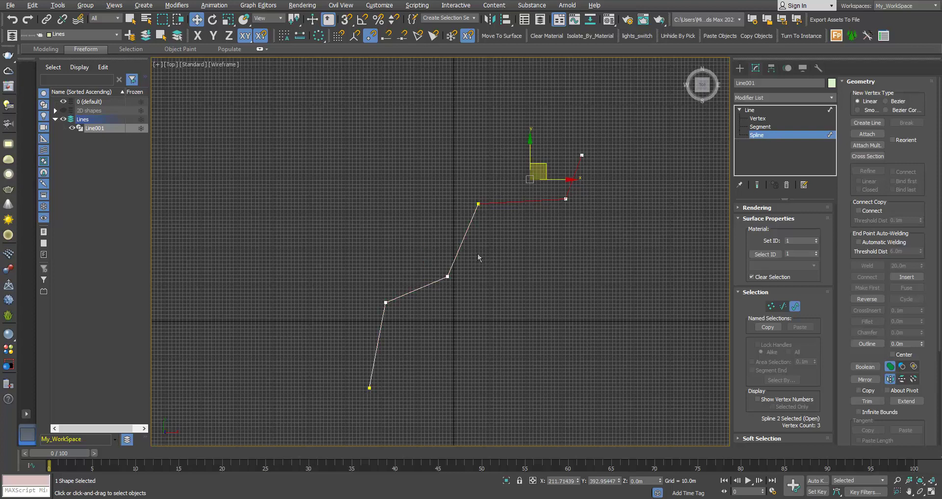
left_click(461, 248)
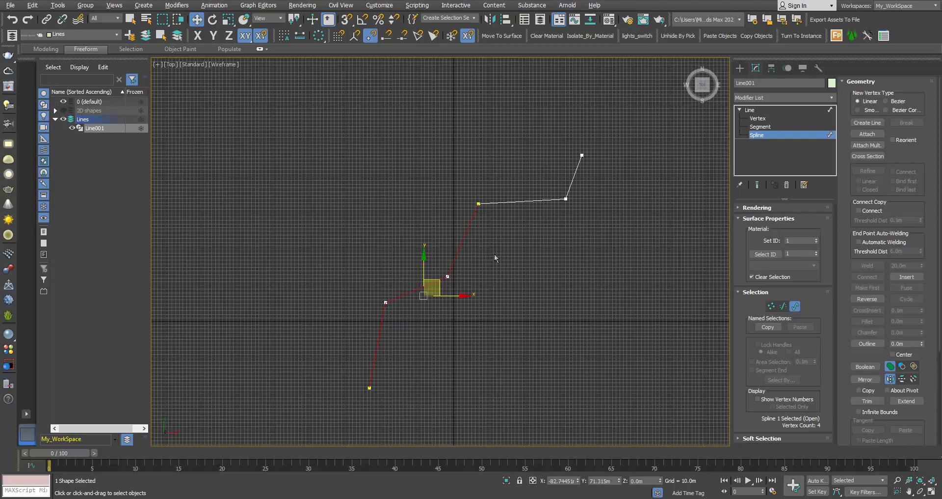
left_click(521, 260)
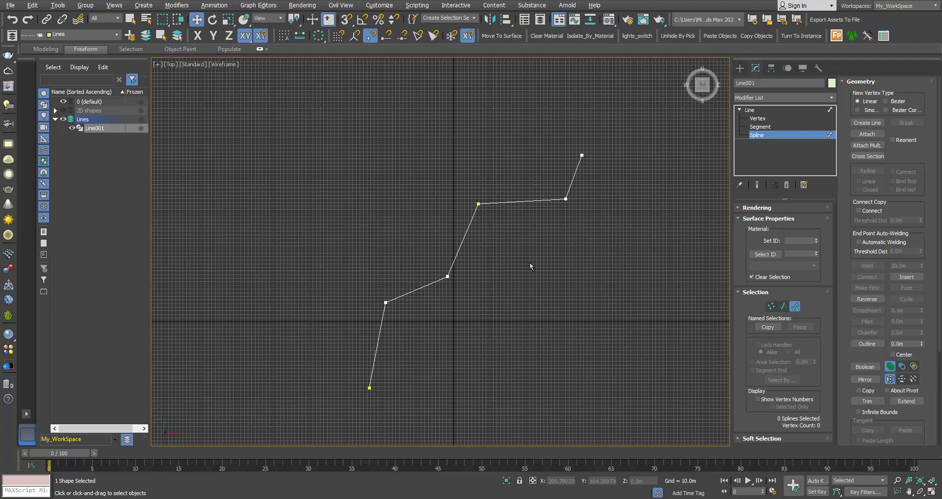
left_click(477, 203)
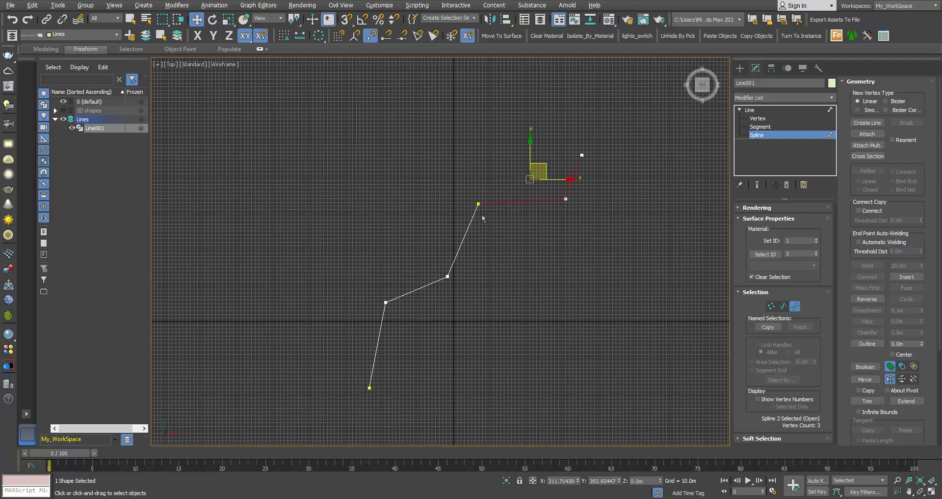
left_click(483, 236)
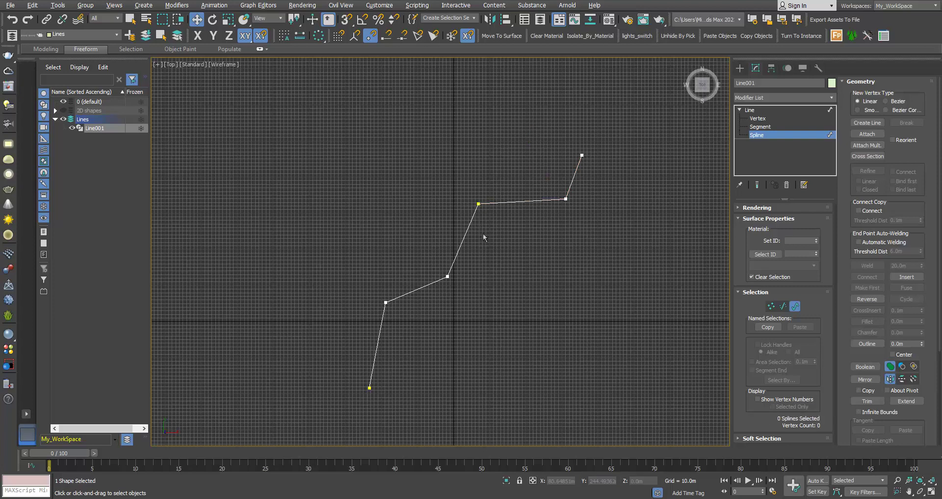
At Vertex level, marquee-select both overlapping break points and set the Weld threshold to 0.001
left_click(758, 118)
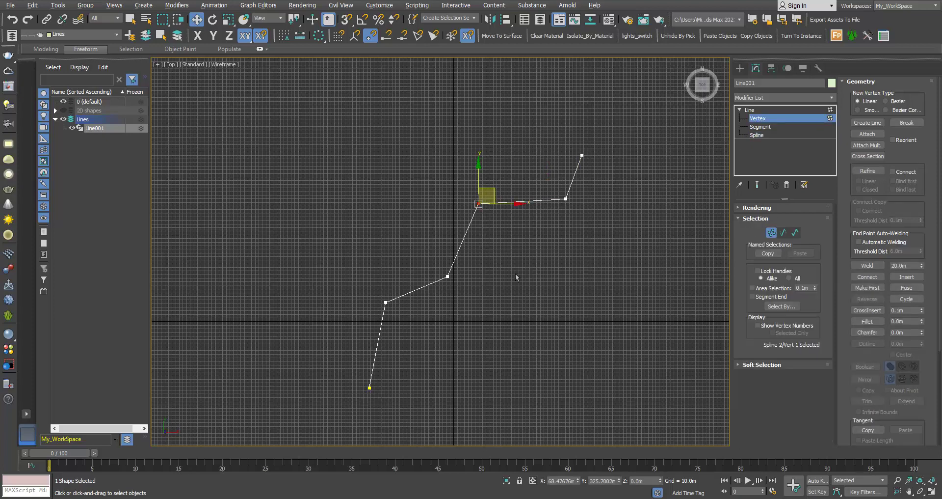
middle_click_drag(515, 275, 510, 284)
left_click(440, 197)
left_click_drag(432, 171, 528, 256)
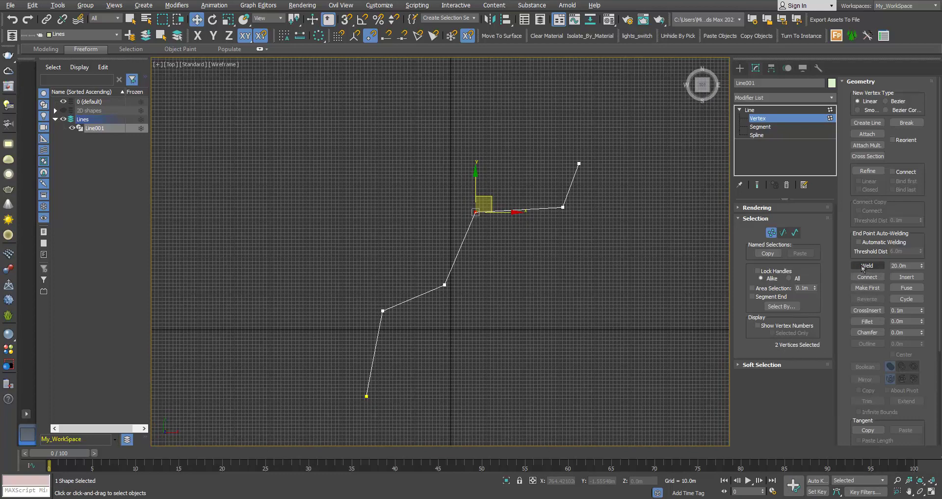
left_click(878, 266)
double_click(909, 265)
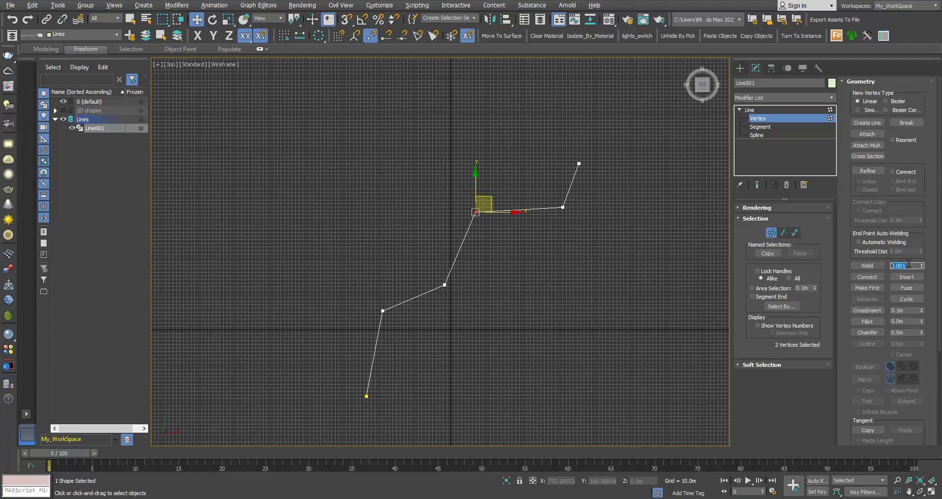
Weld the two break points and test-move the rejoined corner to confirm it is one point
left_click(861, 266)
scroll(478, 213, "up", 4)
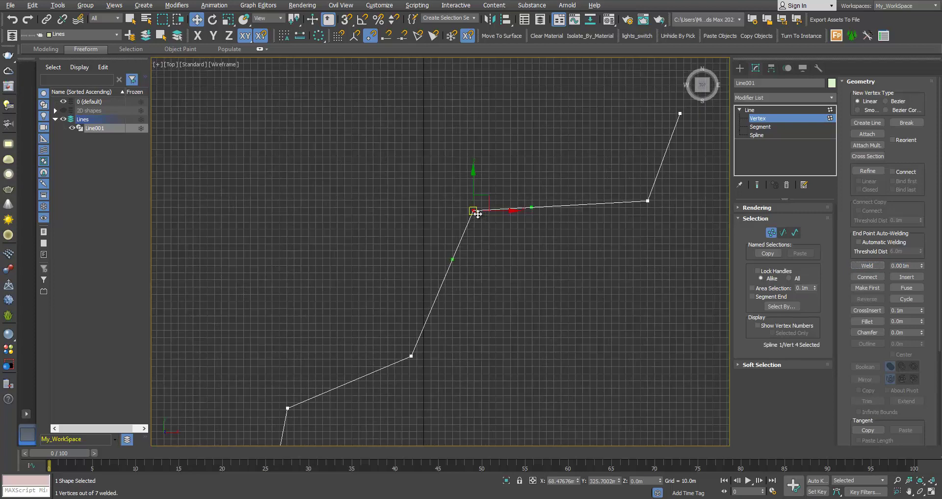
left_click(473, 210)
left_click_drag(502, 213, 470, 178)
scroll(489, 237, "down", 5)
middle_click_drag(494, 259, 488, 247)
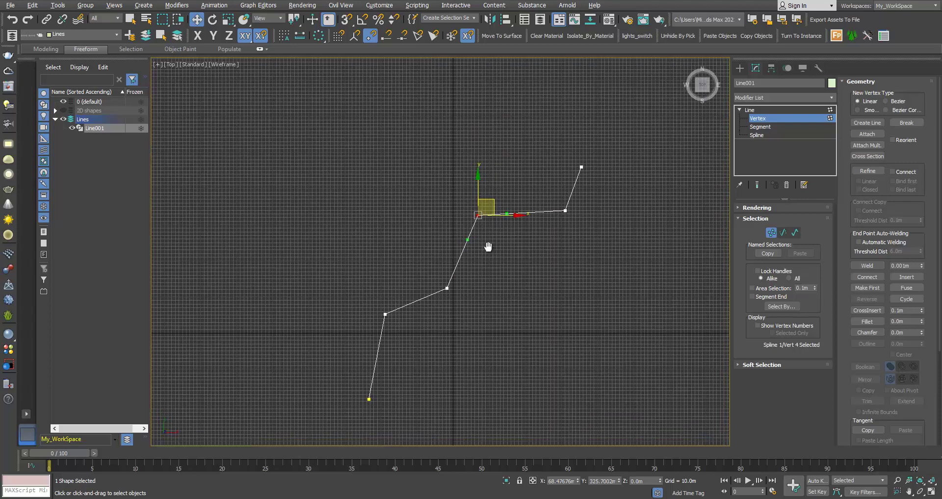
At Spline level, select the line to confirm it is one six-vertex spline, then deselect
left_click(758, 136)
left_click(459, 268)
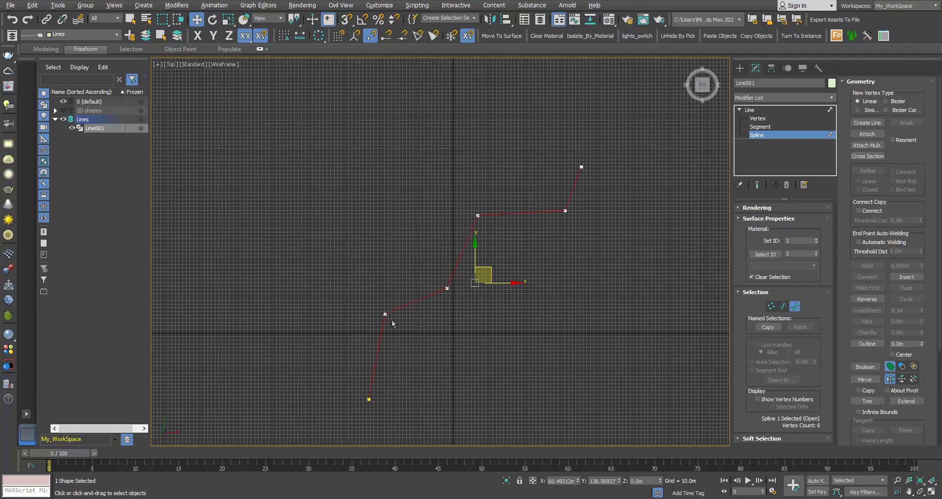
left_click(501, 320)
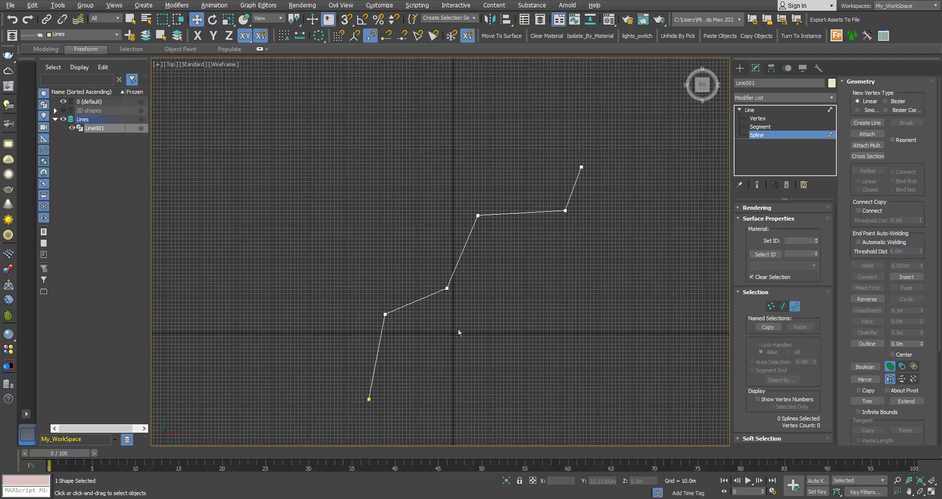
At Vertex level, break the zigzag line at its middle vertex
left_click(446, 287)
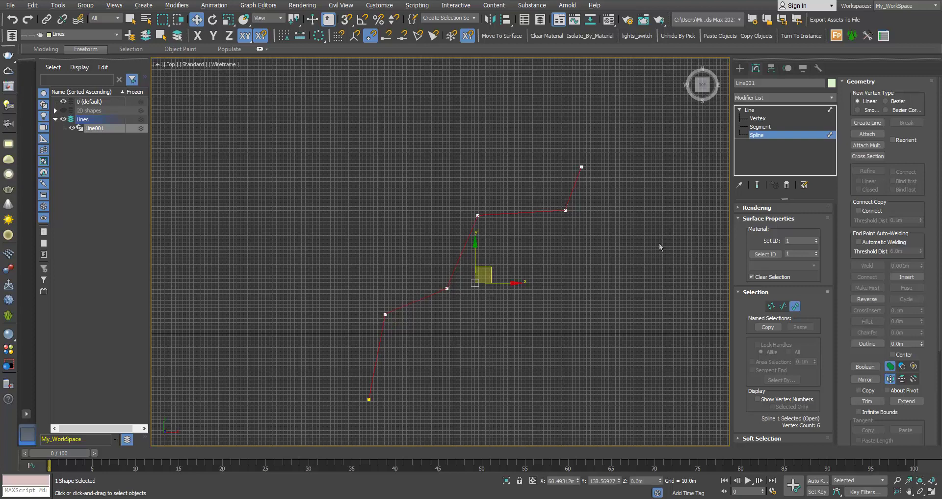
left_click(758, 119)
left_click(467, 316)
left_click(446, 287)
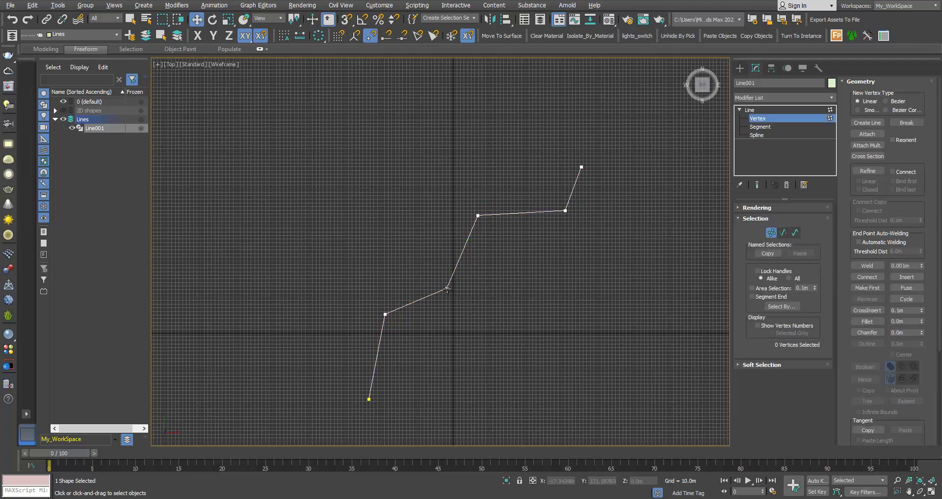
left_click(907, 122)
Drag one broken end up-left to curve its segment, then box-select both ends
left_click(447, 288)
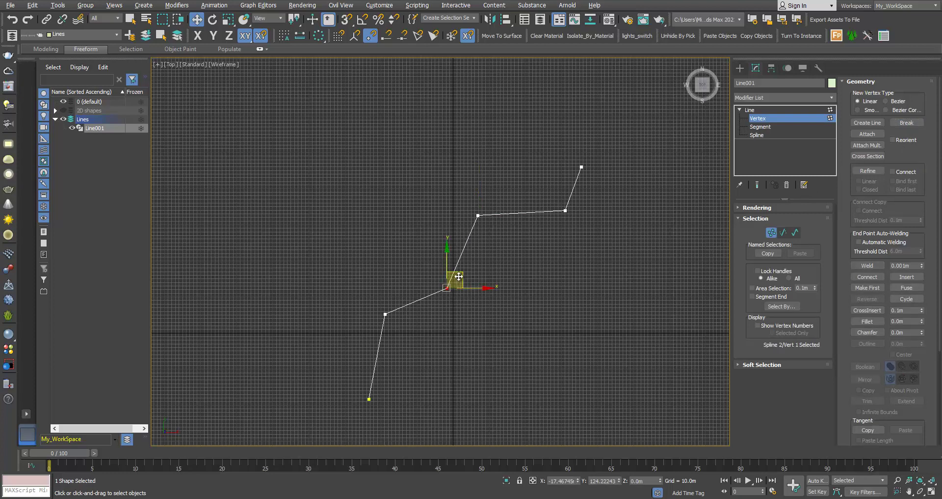
left_click_drag(447, 289, 444, 262)
scroll(447, 292, "up", 4)
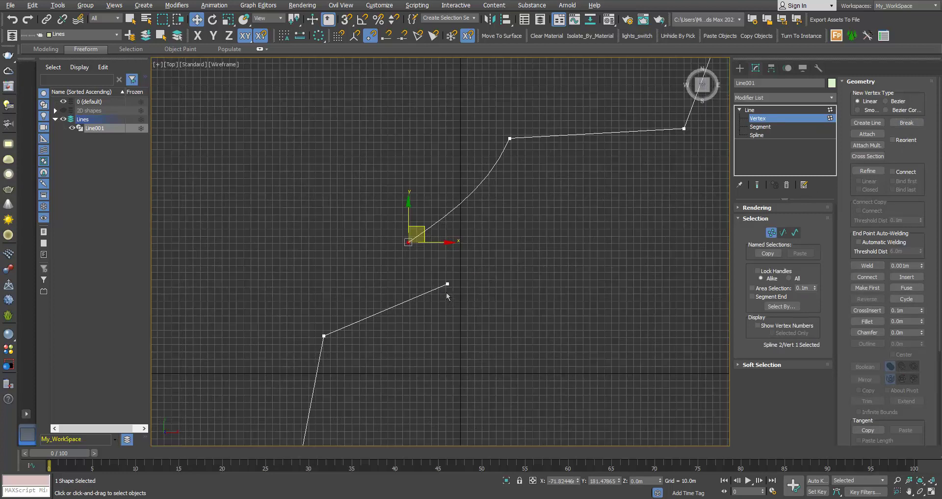
scroll(451, 282, "down", 2)
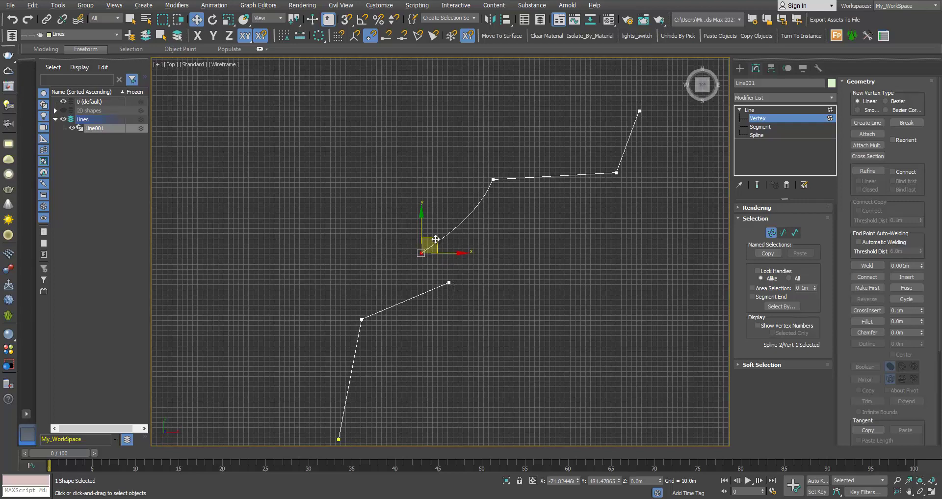
left_click(450, 252)
scroll(451, 253, "down", 4)
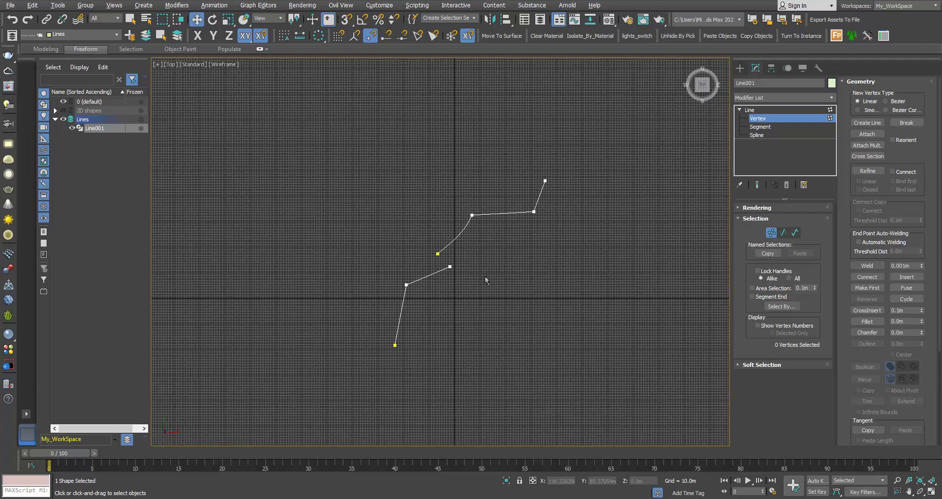
scroll(486, 280, "up", 2)
left_click_drag(389, 217, 491, 297)
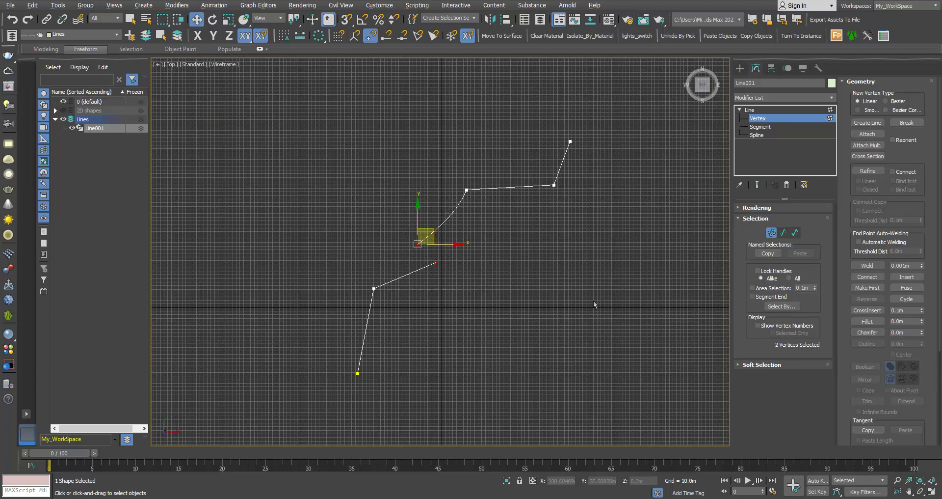
Weld the two broken ends, raising the weld threshold through 5, 10, 30 and 100.0m
left_click(876, 267)
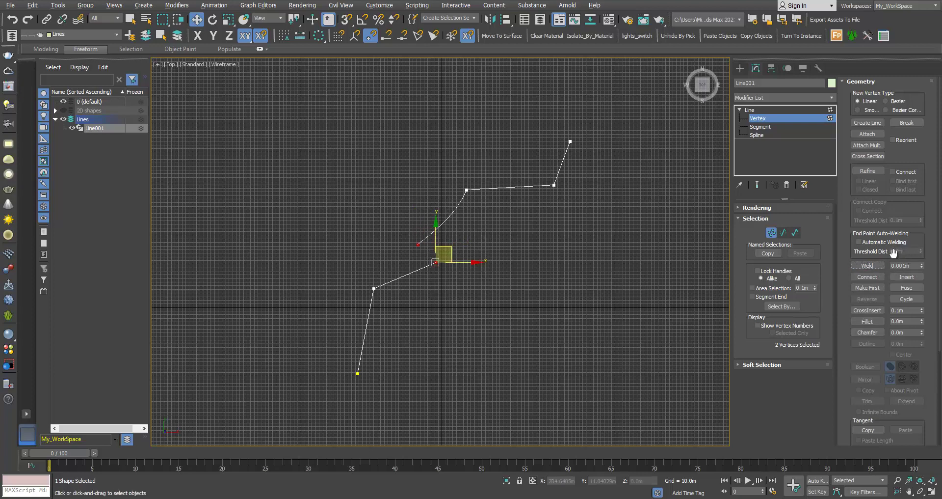
double_click(909, 267)
type("5")
left_click(867, 266)
double_click(902, 266)
left_click(859, 266)
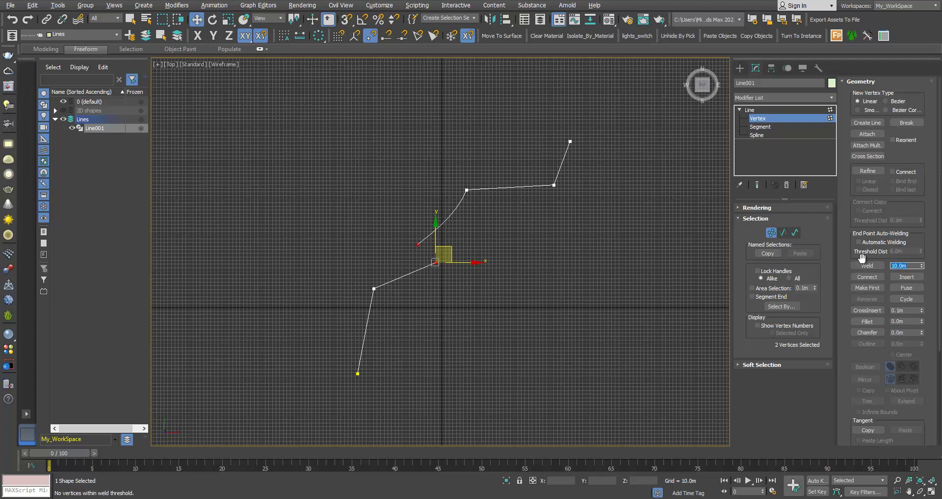
type("30")
left_click(861, 266)
type("100")
left_click(866, 266)
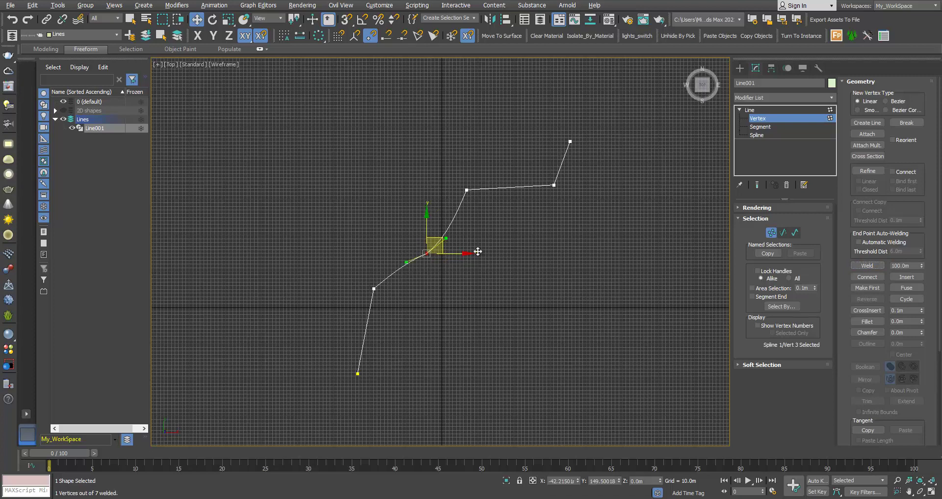
Select and box-select the rewelded middle vertex to check it is a single vertex
scroll(440, 246, "up", 3)
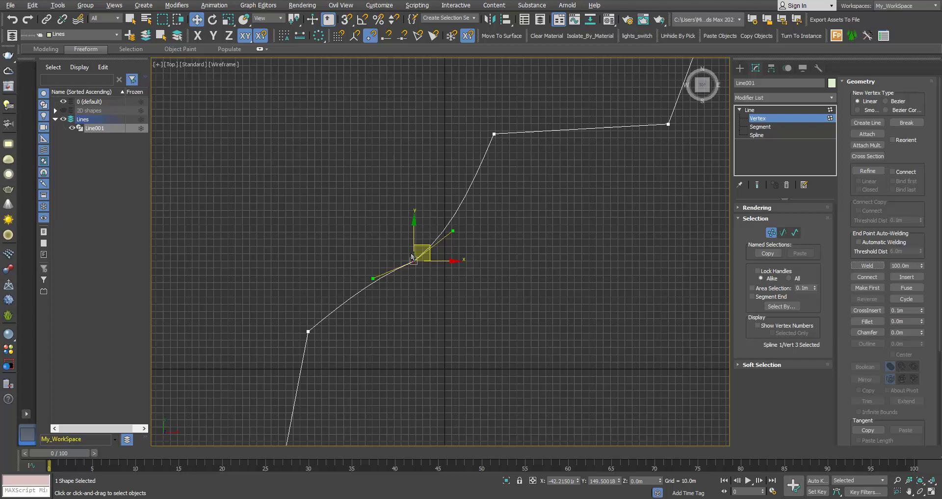
left_click(460, 294)
left_click(414, 261)
left_click(419, 272)
left_click(415, 261)
left_click(368, 229)
left_click(414, 261)
left_click_drag(378, 223, 457, 301)
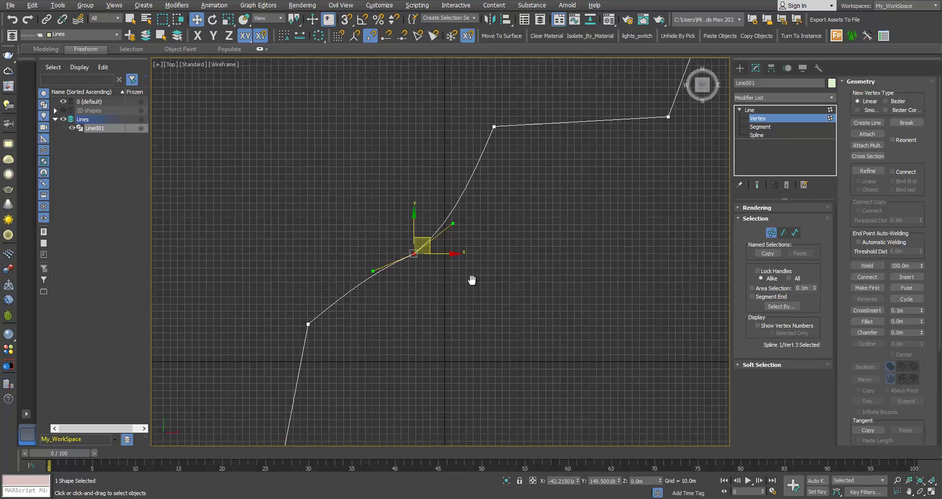
Inspect all six vertices of Line001 in turn, from bottom end to top end, then deselect
scroll(457, 263, "down", 3)
scroll(482, 237, "up", 2)
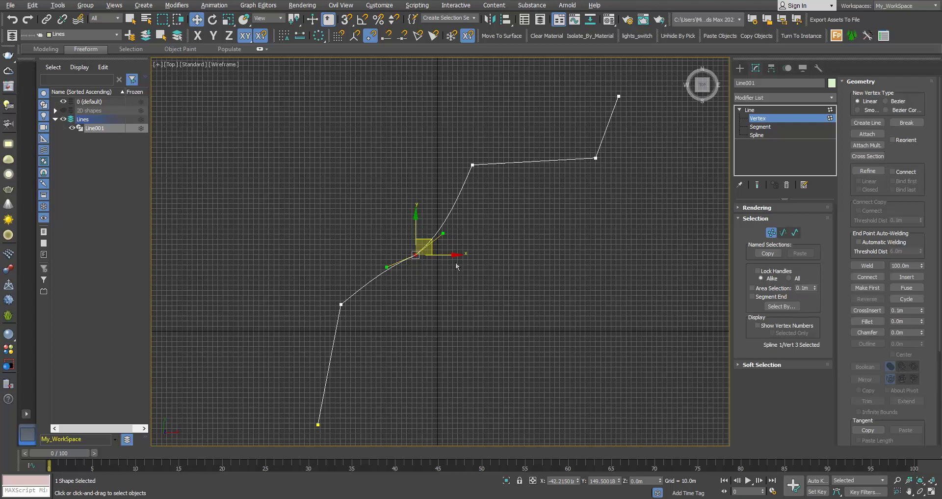
middle_click_drag(458, 267, 460, 273)
middle_click_drag(411, 295, 399, 288)
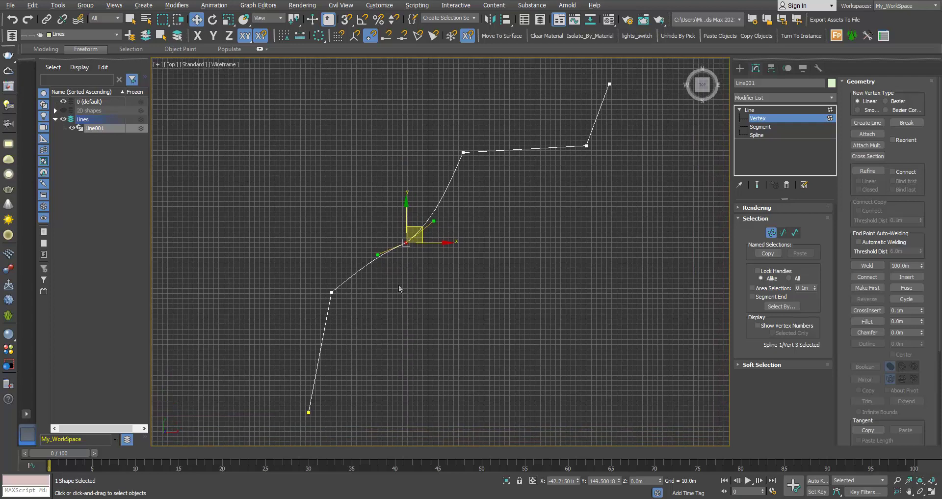
left_click(308, 412)
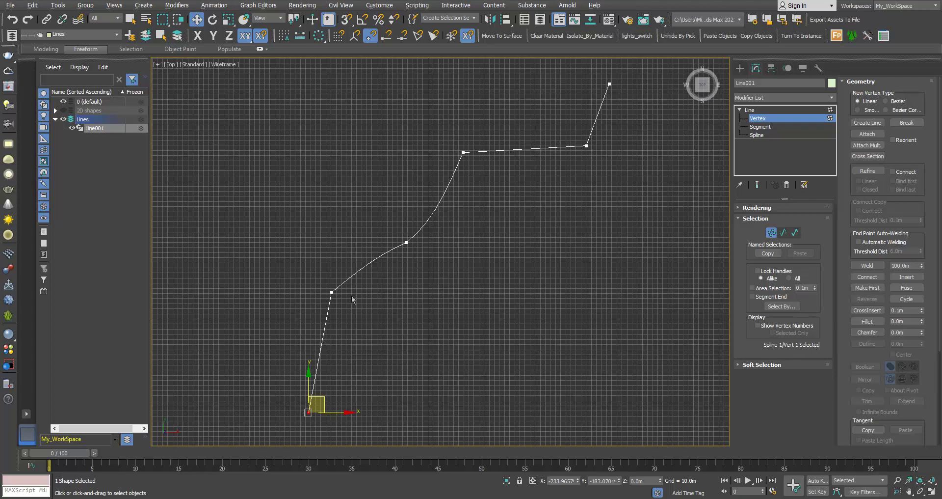
left_click(332, 292, "ctrl")
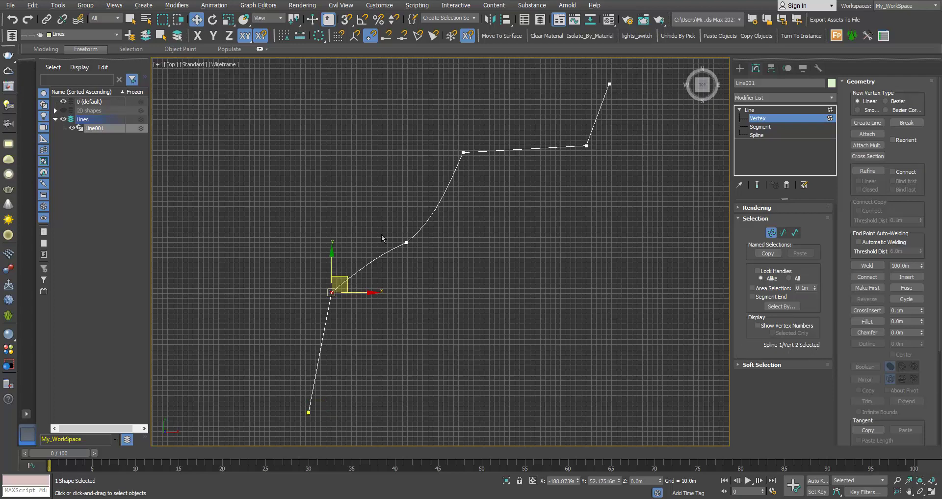
left_click(405, 243)
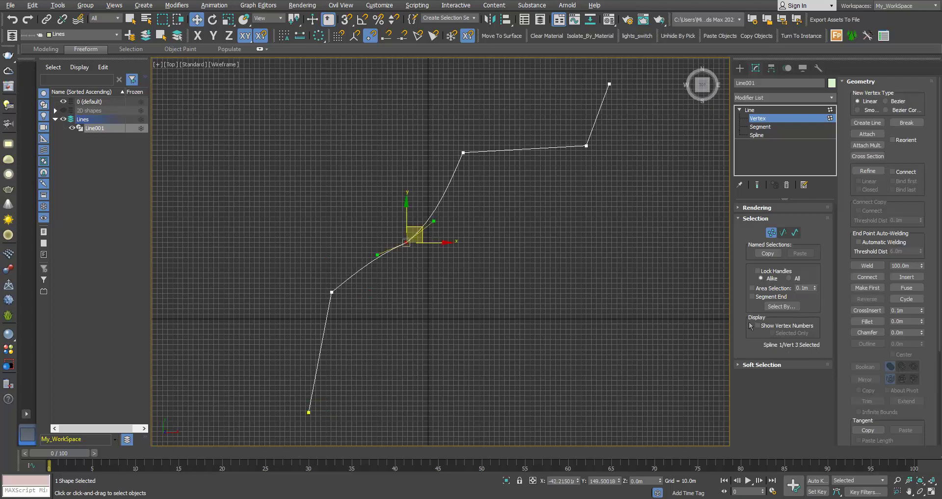
left_click(462, 152)
left_click(586, 146)
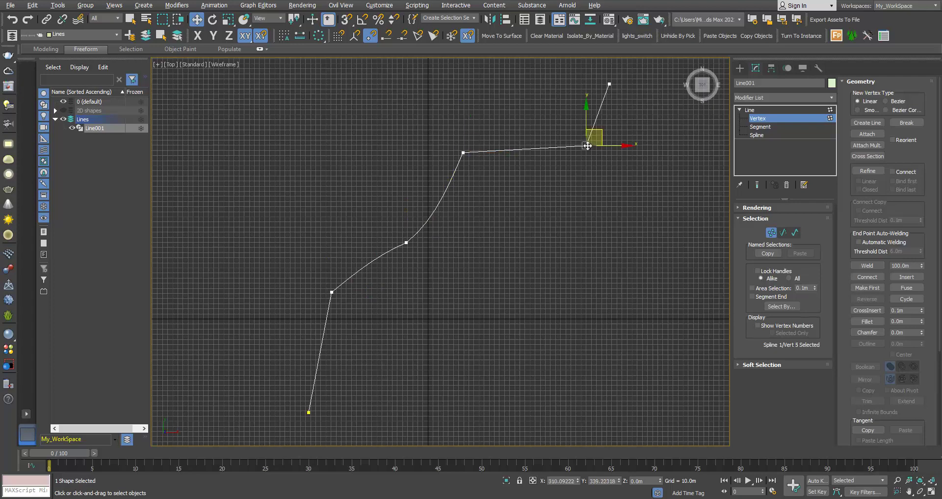
left_click(608, 83)
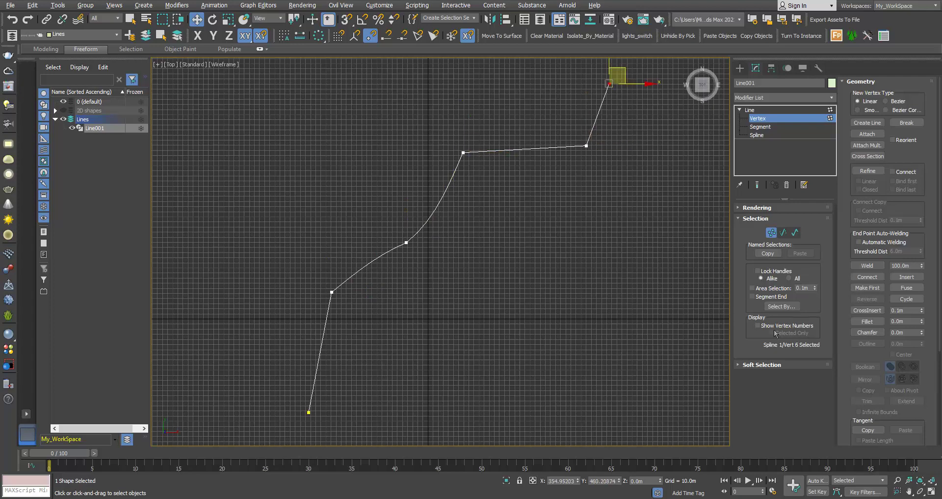
left_click(475, 281)
scroll(458, 298, "down", 3)
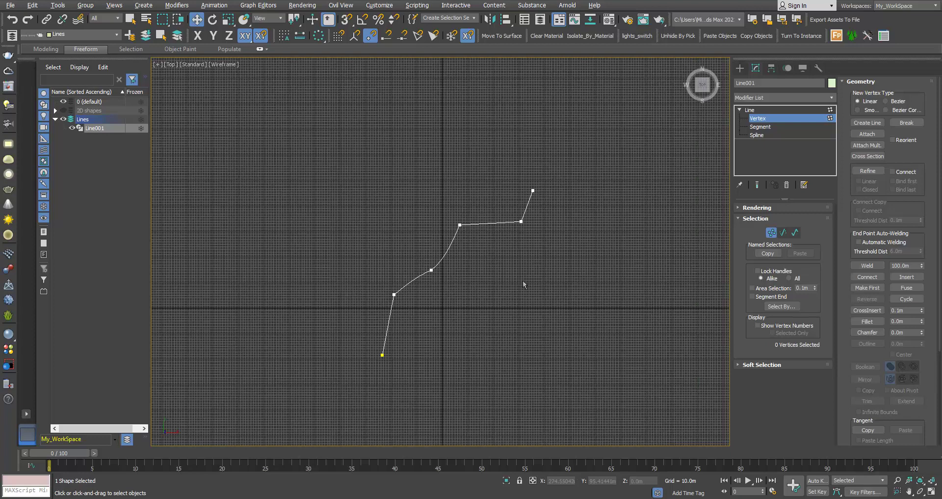
scroll(524, 281, "up", 2)
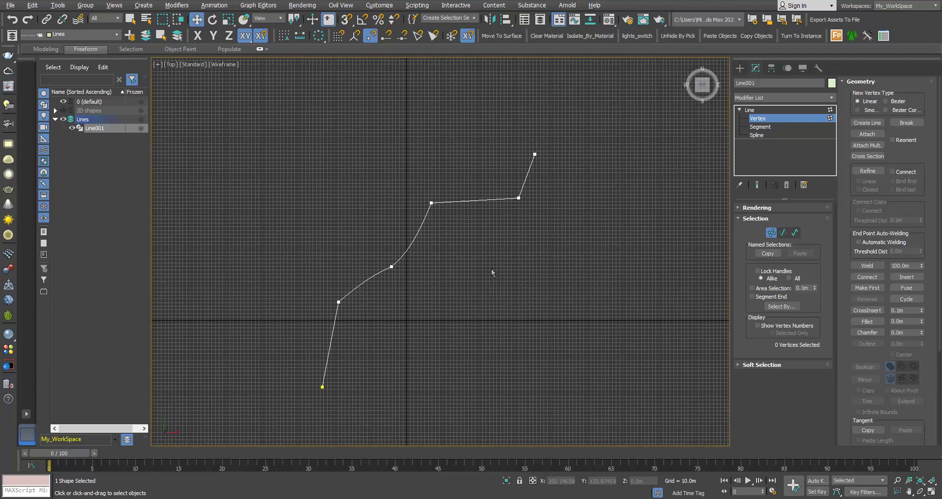
Return Line001 to object level and delete the zigzag line
left_click(755, 110)
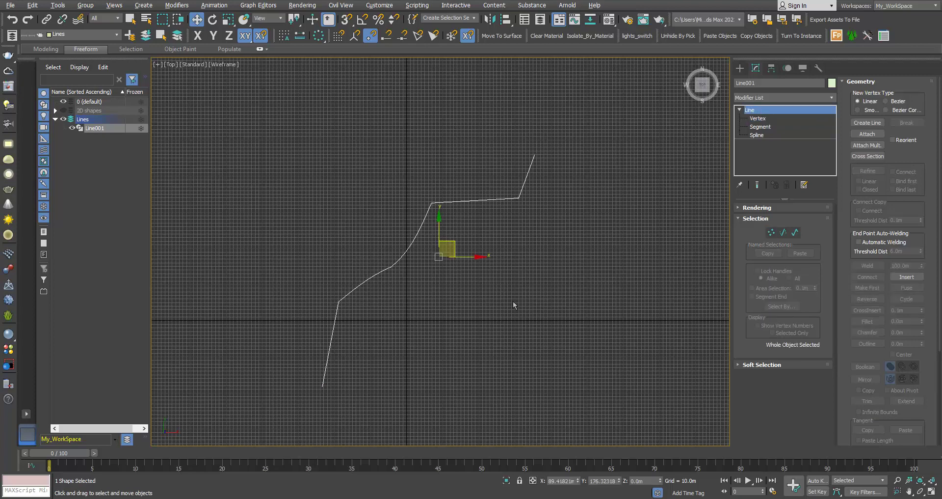
middle_click_drag(418, 293, 417, 287)
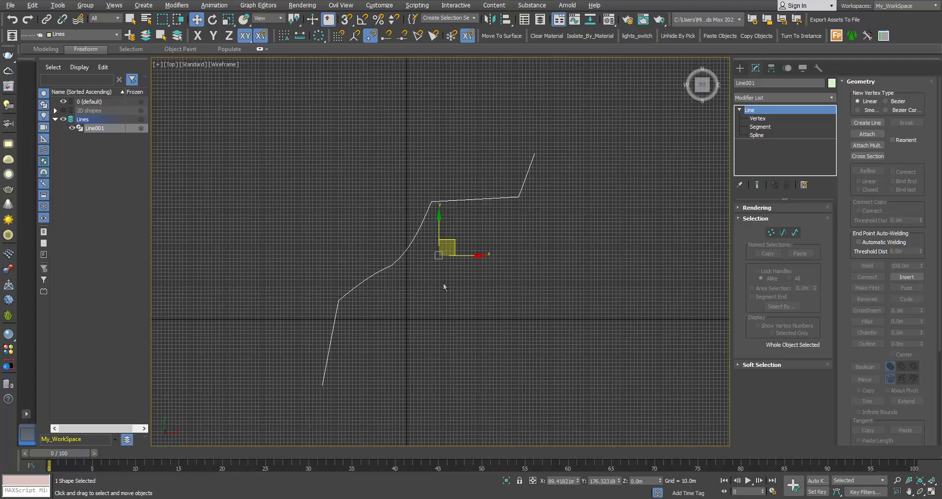
scroll(412, 305, "down", 2)
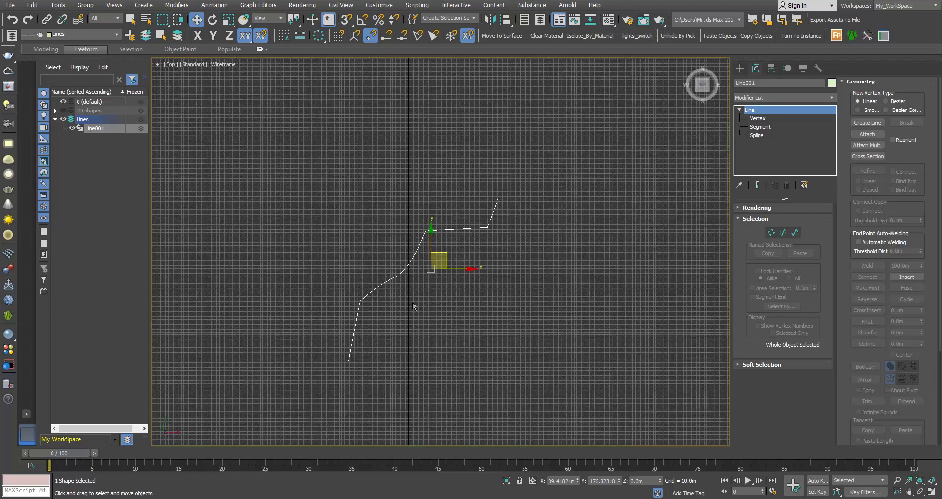
key("Delete")
Draw a new five-point line outline, declining to close the spline
left_click(740, 68)
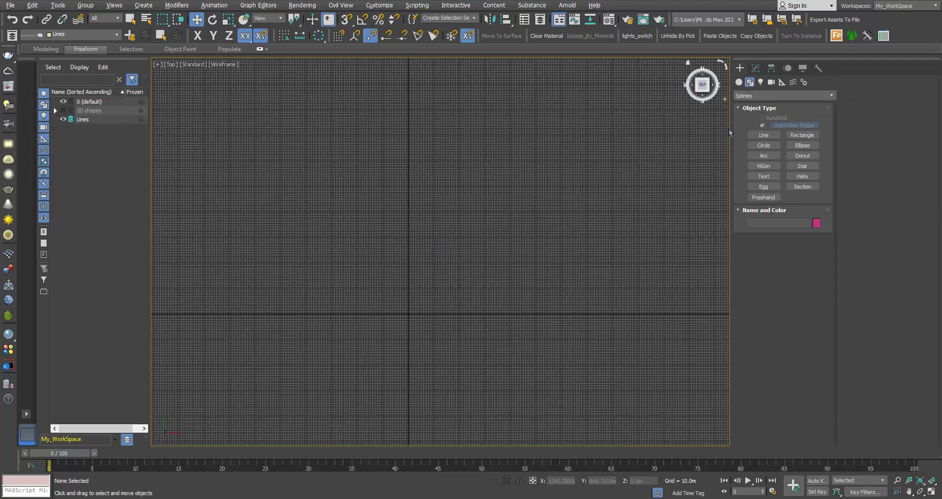
left_click(763, 135)
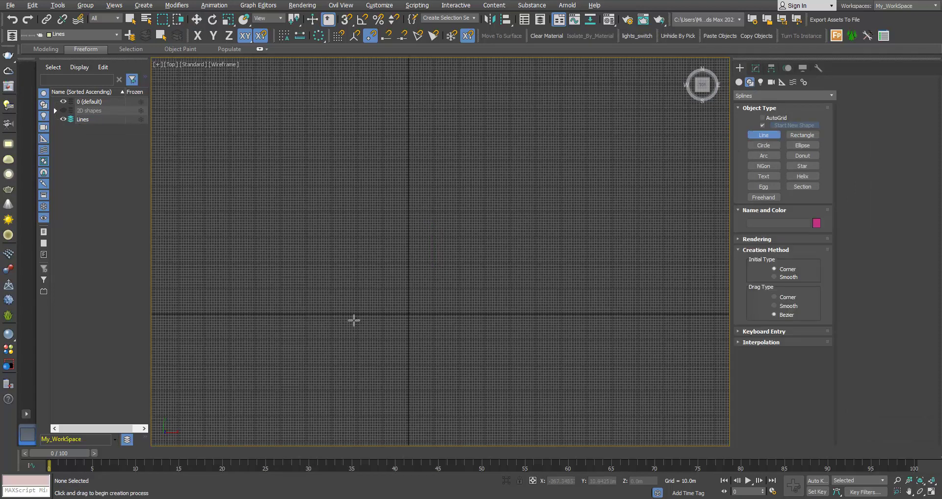
left_click(383, 345)
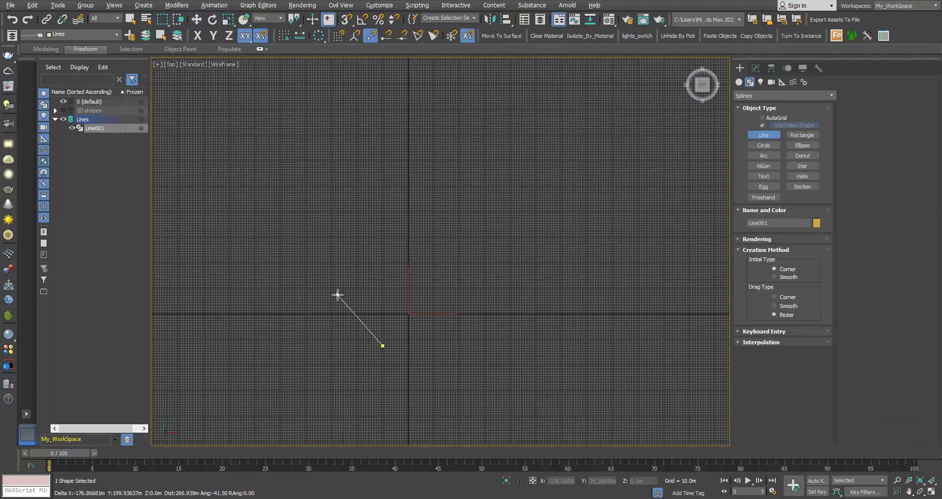
left_click(337, 294)
left_click(402, 226)
left_click(526, 269)
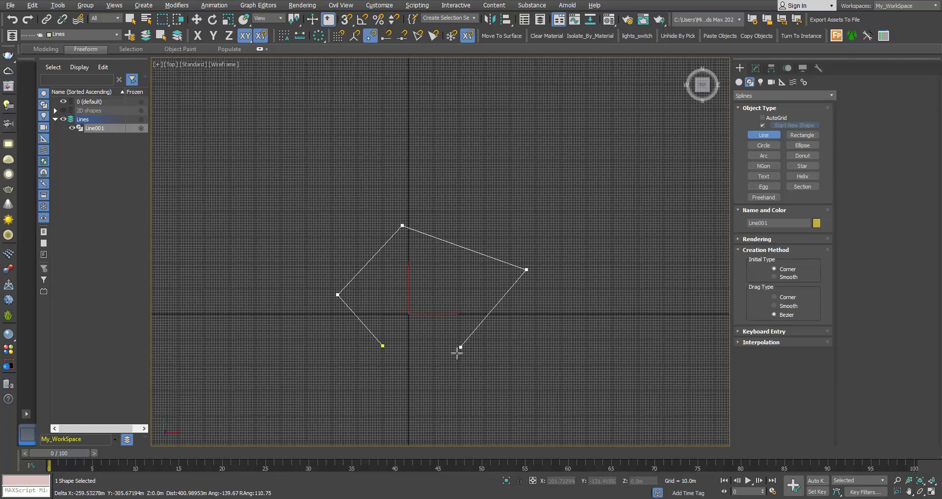
left_click(452, 369)
scroll(388, 354, "up", 4)
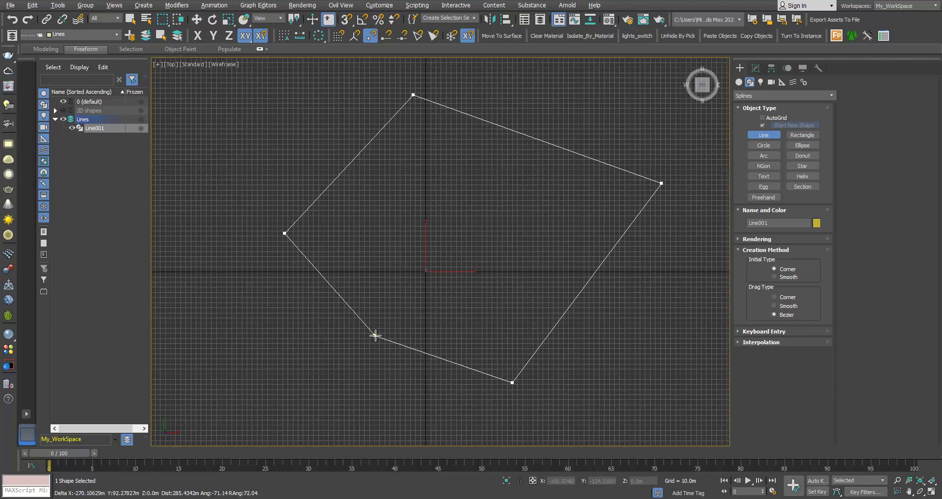
left_click(375, 336)
left_click_drag(471, 219, 482, 201)
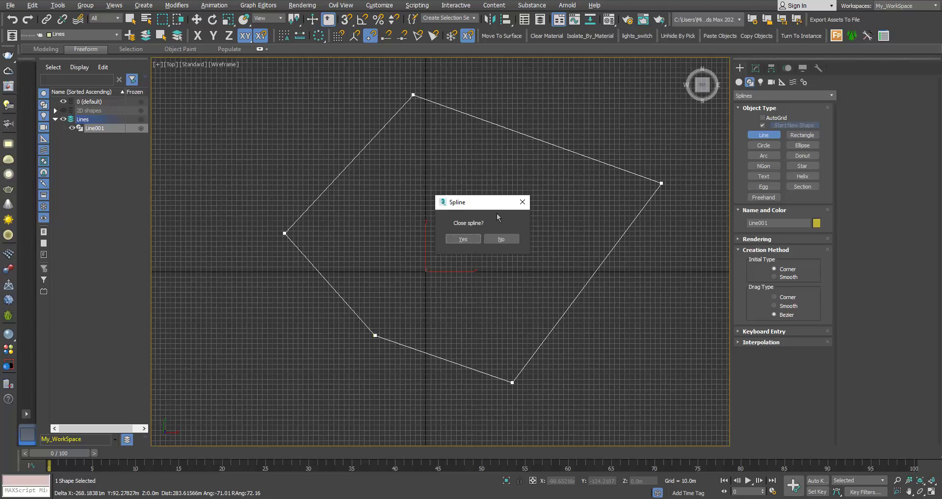
left_click(501, 239)
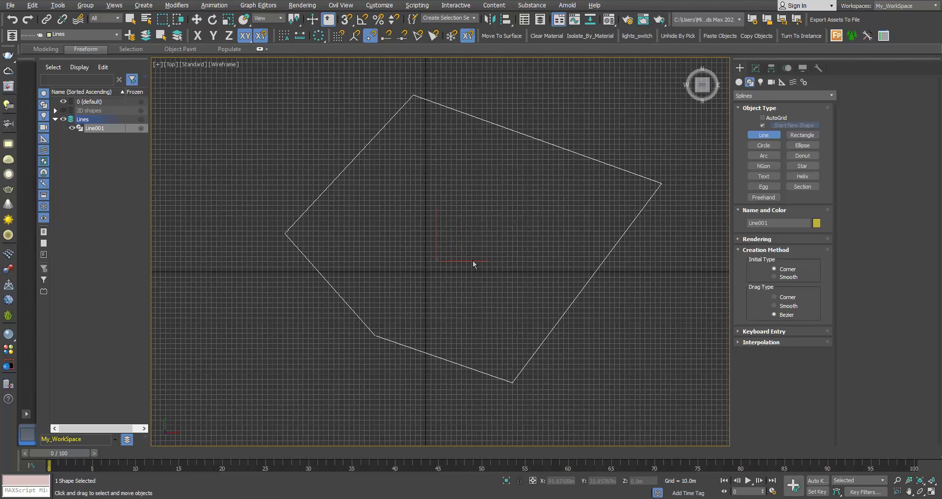
Finish drawing, zoom to inspect the open outline, then delete it
right_click(476, 260)
scroll(450, 293, "up", 2)
scroll(424, 313, "up", 6)
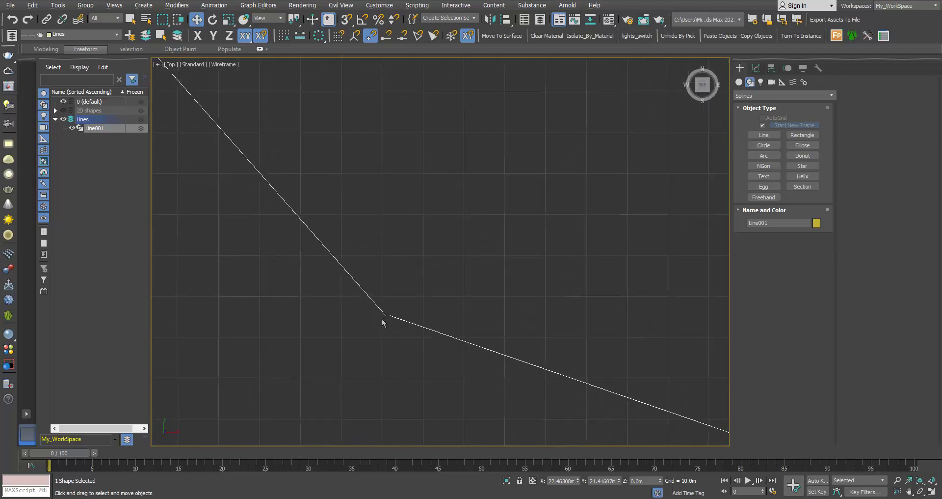
scroll(401, 315, "up", 1)
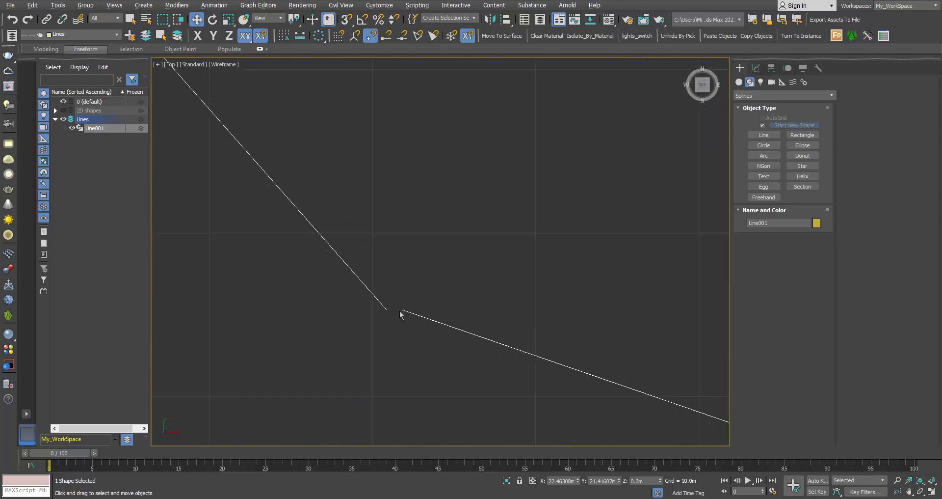
scroll(402, 308, "down", 4)
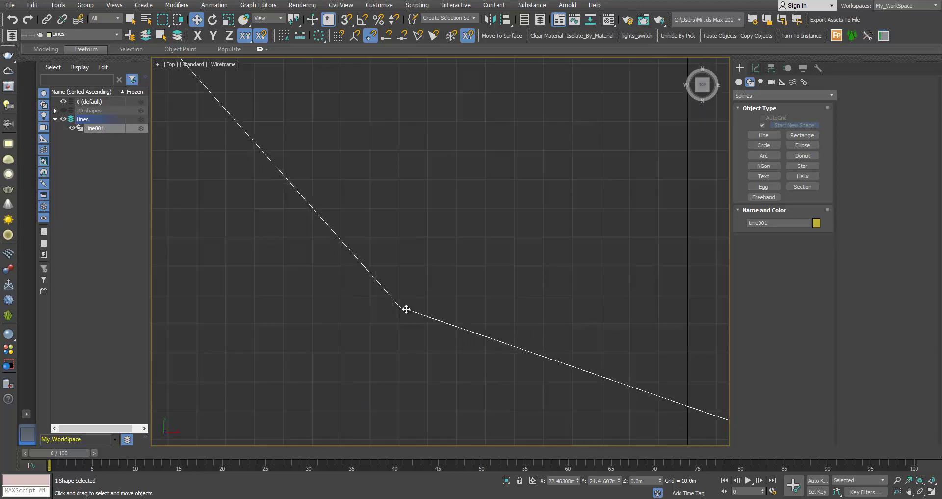
scroll(401, 306, "down", 5)
scroll(412, 309, "up", 5)
scroll(381, 309, "down", 4)
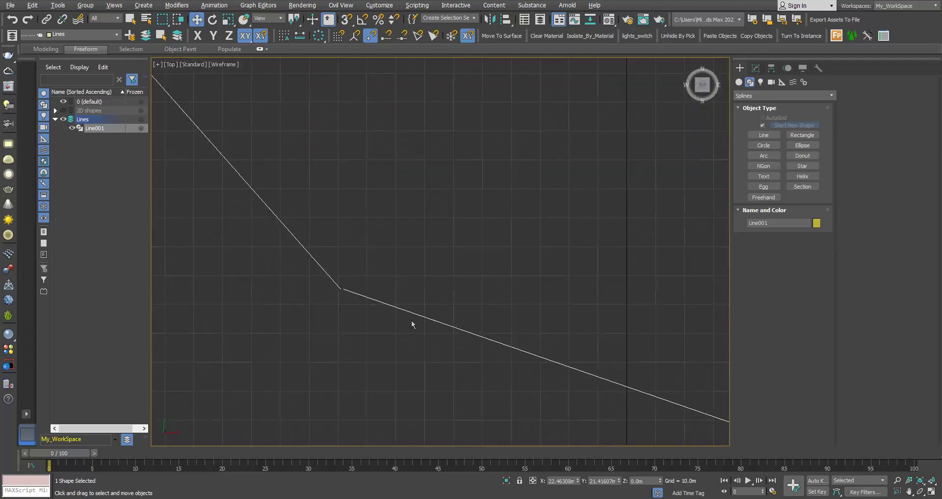
scroll(511, 309, "down", 3)
key("Delete")
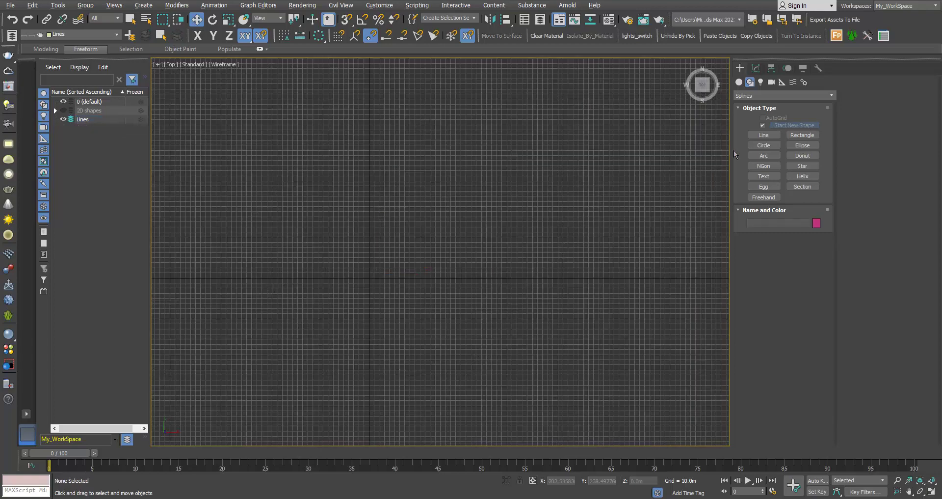
Draw a closed outline with a left-side inward notch, confirming Close spline
left_click(758, 136)
left_click(380, 330)
left_click(332, 266)
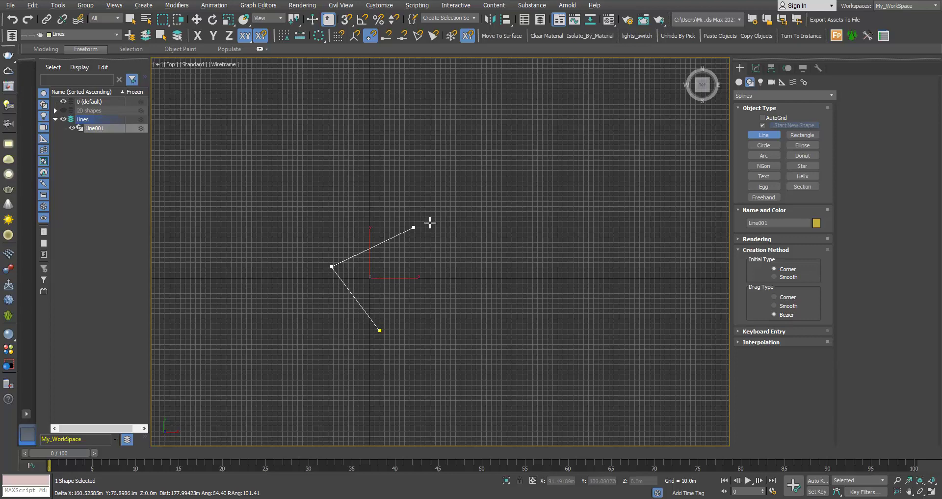
left_click(457, 212)
left_click(507, 261)
left_click(541, 292)
left_click(469, 415)
left_click(357, 376)
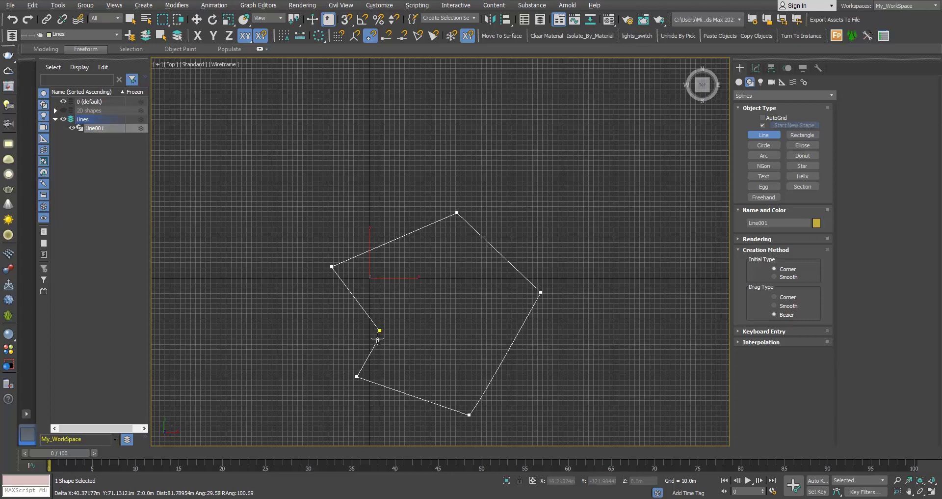
left_click(380, 330)
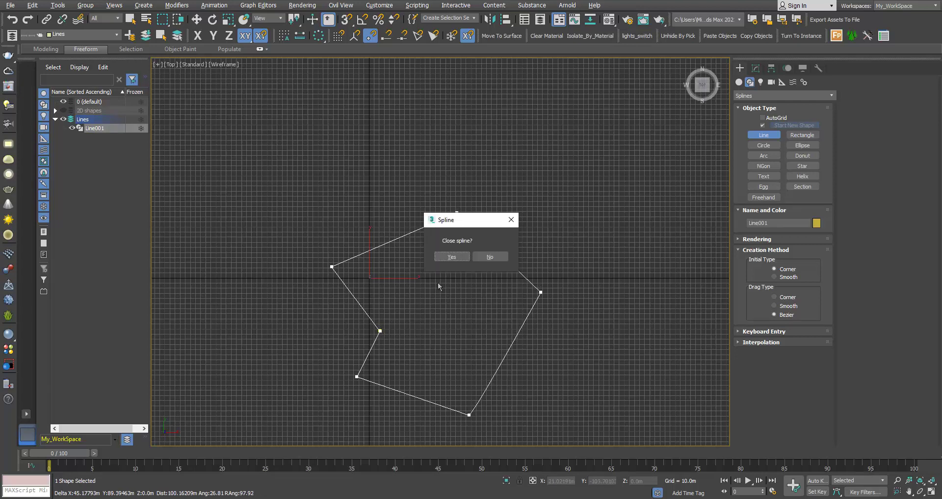
left_click(451, 257)
Exit the Line tool and select the notched left vertex at Vertex level in Modify
scroll(380, 329, "up", 10)
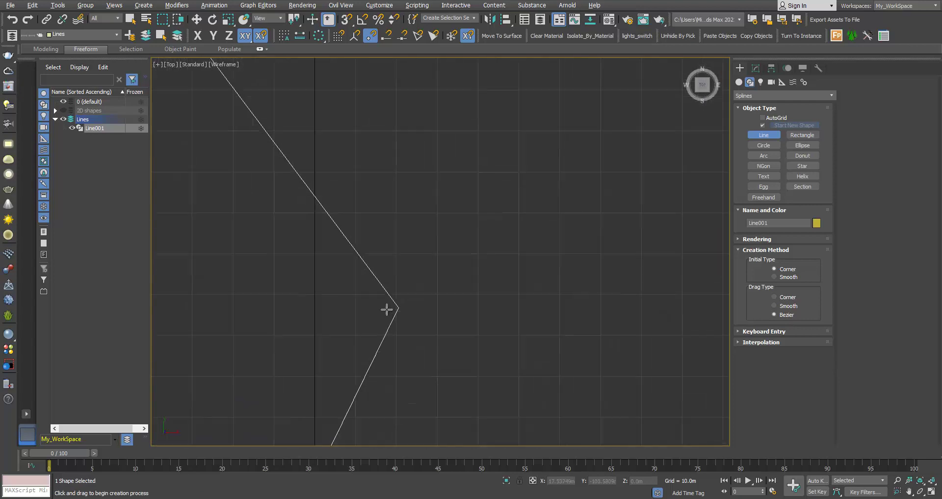
scroll(412, 316, "up", 4)
key("w")
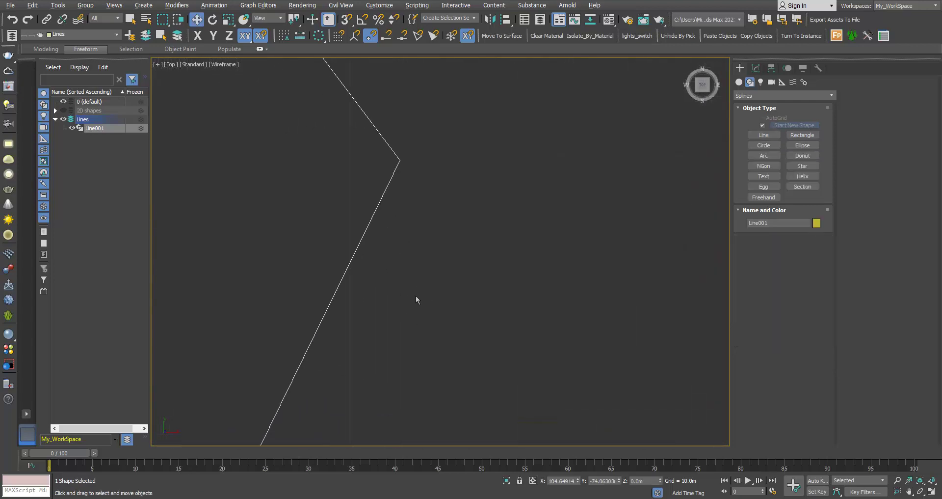
scroll(416, 300, "down", 4)
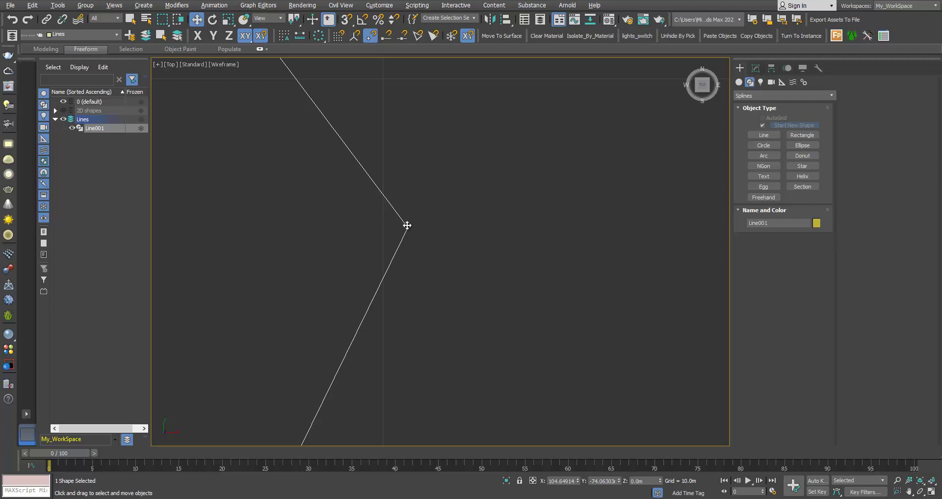
scroll(391, 283, "up", 2)
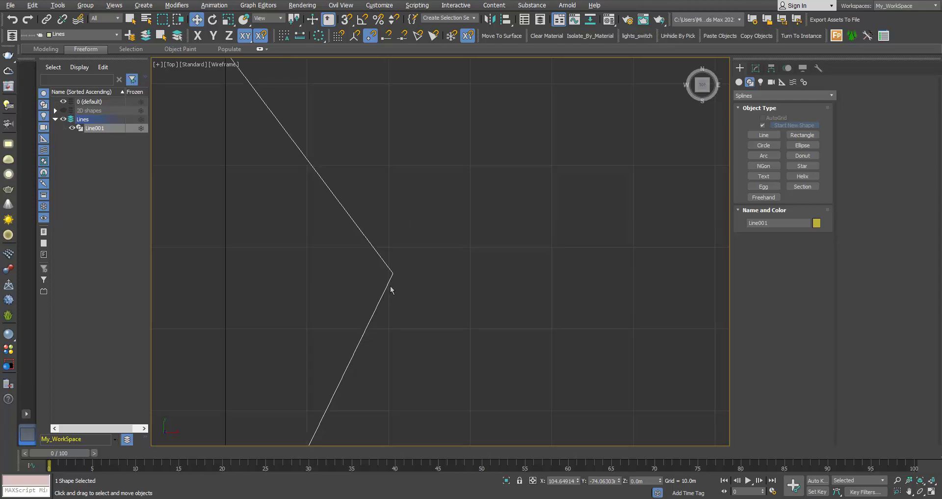
scroll(390, 289, "down", 3)
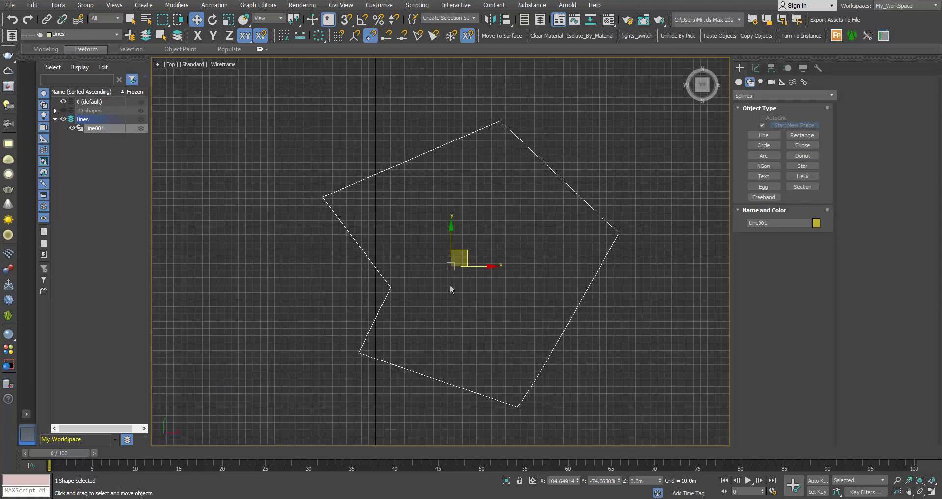
left_click(756, 68)
left_click(771, 232)
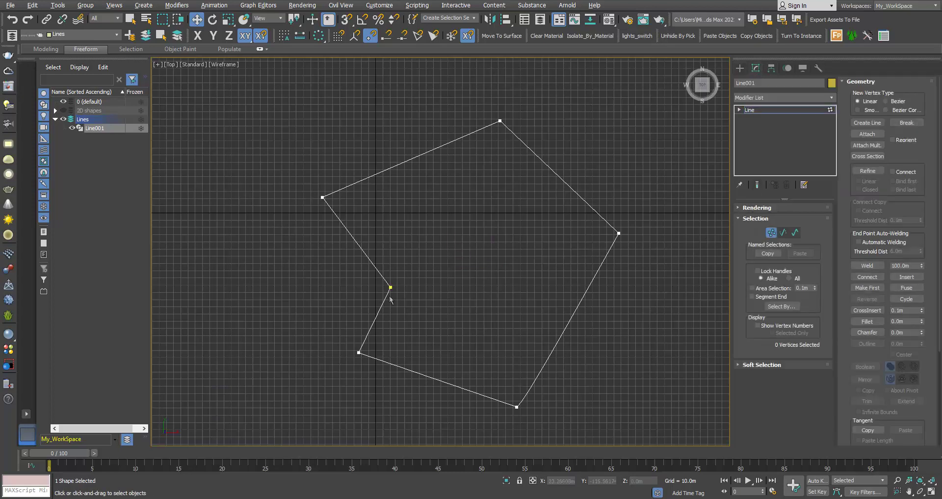
left_click(391, 287)
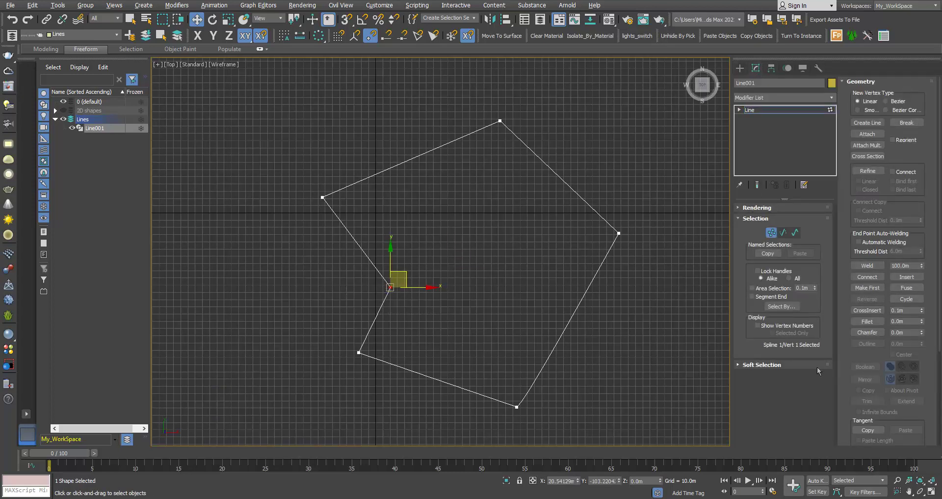
Deselect the vertex, switch to the Perspective view, and pan onto the closed spline
left_click(453, 279)
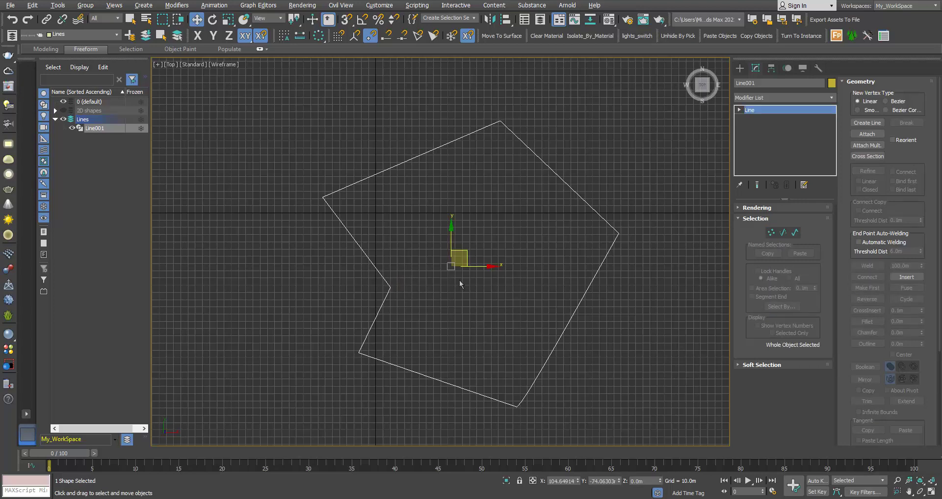
middle_click_drag(460, 280, 451, 292)
key("p")
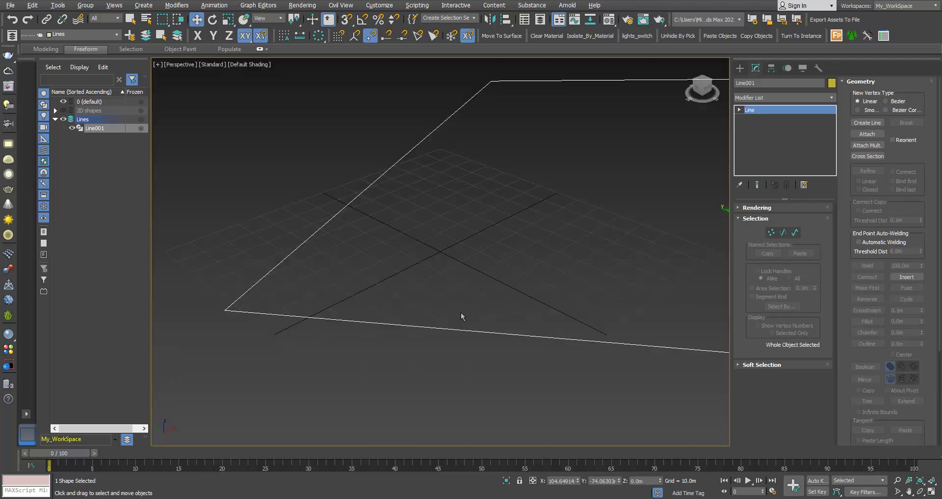
scroll(461, 312, "down", 5)
scroll(454, 325, "up", 4)
middle_click_drag(454, 325, 501, 323)
scroll(502, 323, "down", 3)
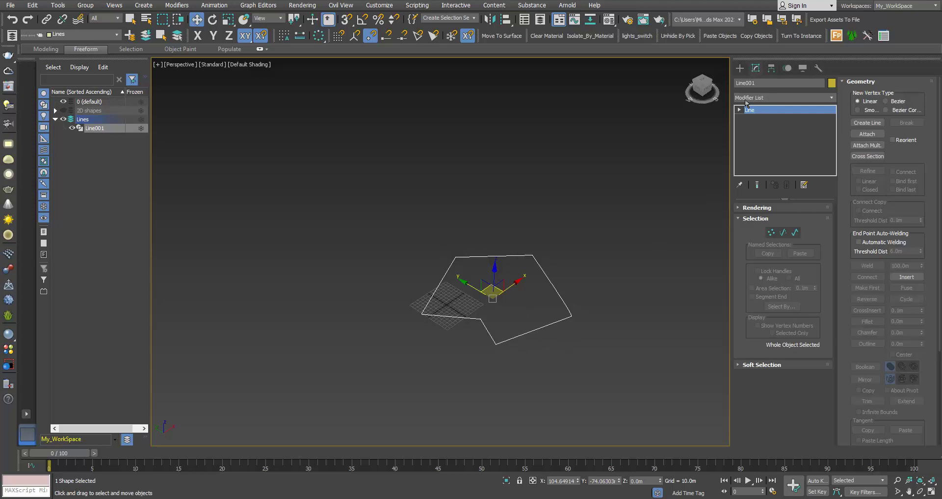
Add an Extrude modifier to Line001 with Amount 135.0m and orbit to inspect the solid
left_click(784, 98)
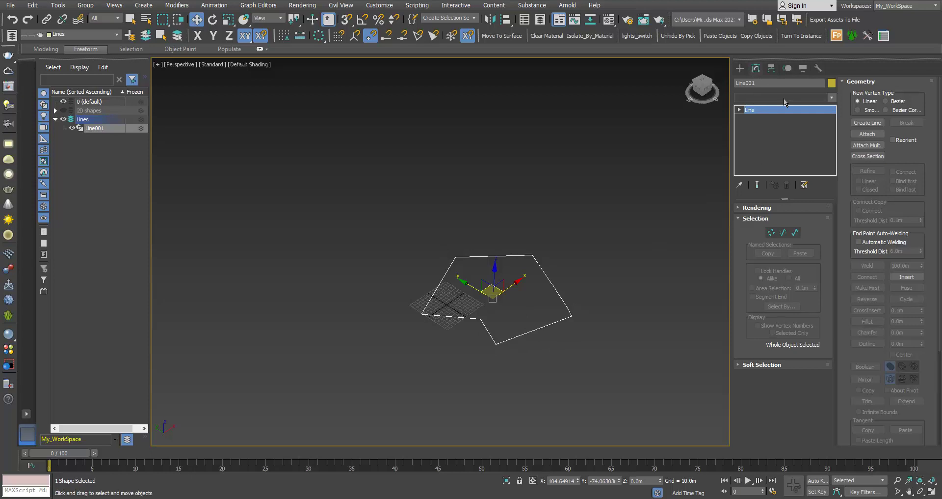
left_click(785, 98)
scroll(782, 247, "down", 11)
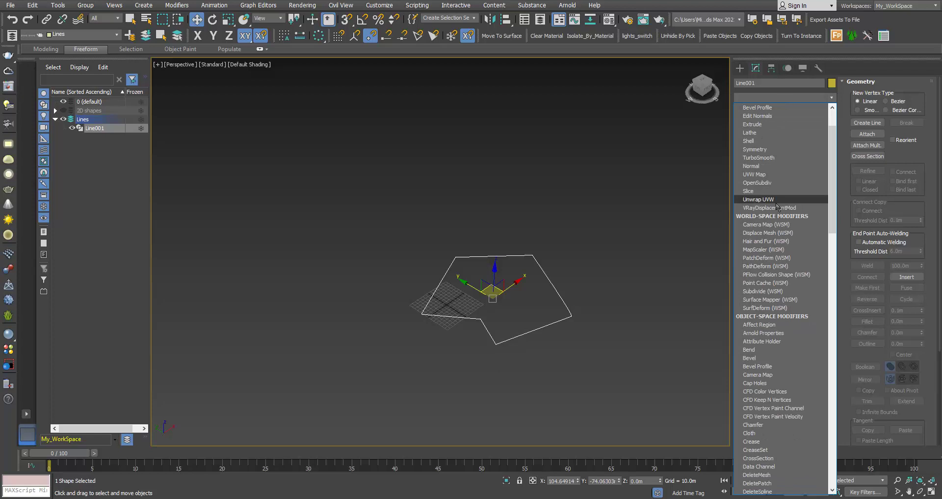
scroll(783, 246, "down", 2)
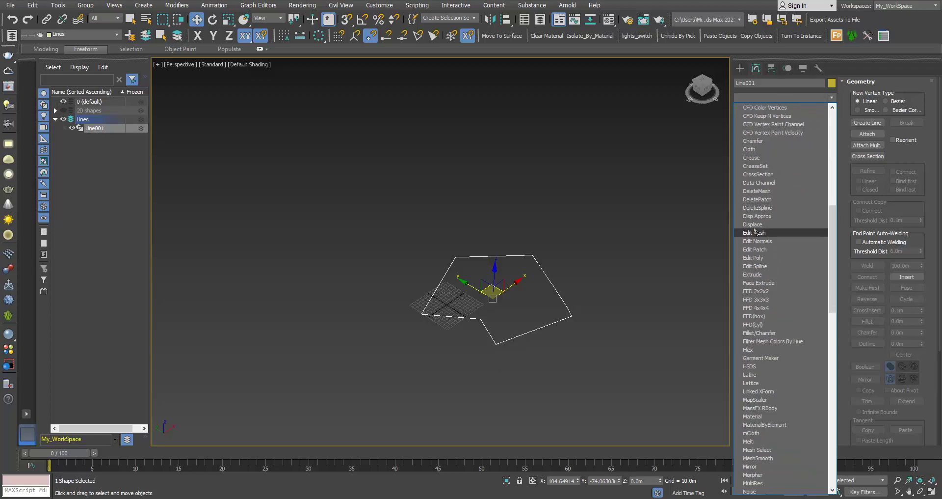
left_click(759, 274)
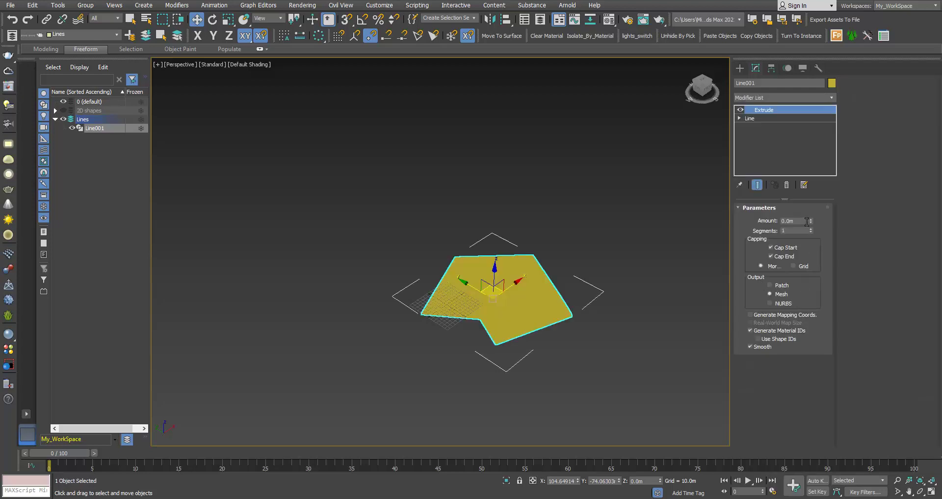
left_click_drag(811, 221, 622, 240)
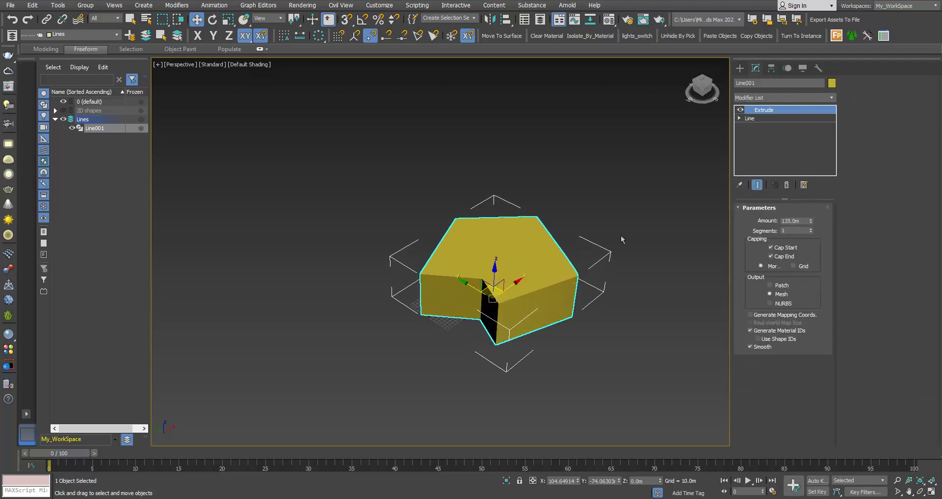
middle_click_drag(512, 279, 474, 319, "alt")
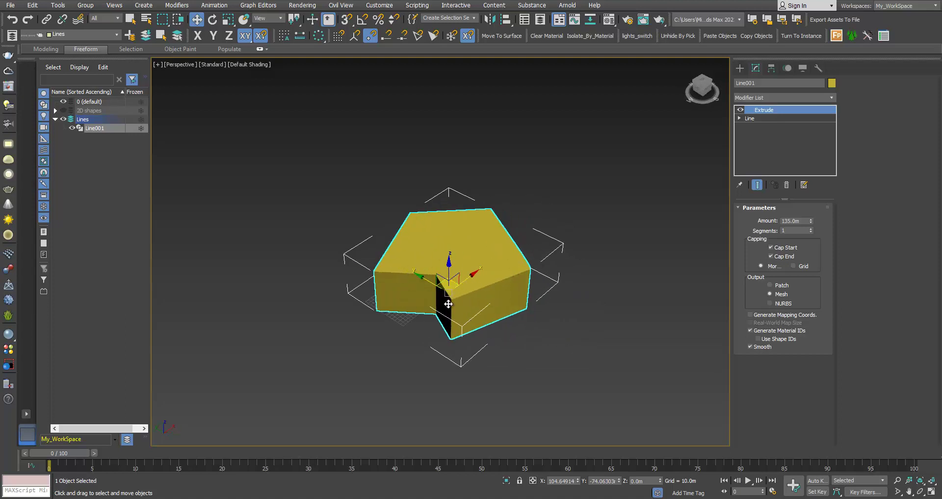
scroll(297, 292, "down", 3)
scroll(409, 297, "up", 3)
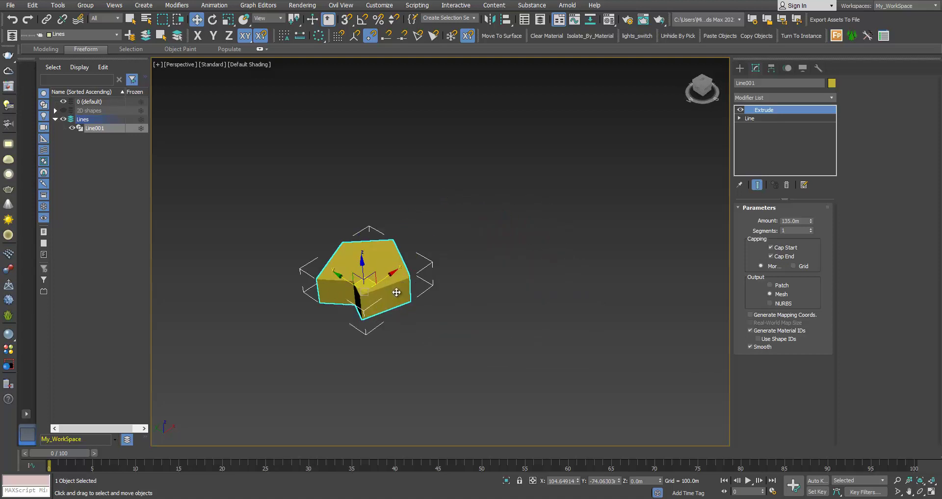
Go down to Line001's base Line at Vertex level beneath the Extrude modifier
left_click(740, 68)
middle_click_drag(461, 248, 514, 257)
left_click(756, 69)
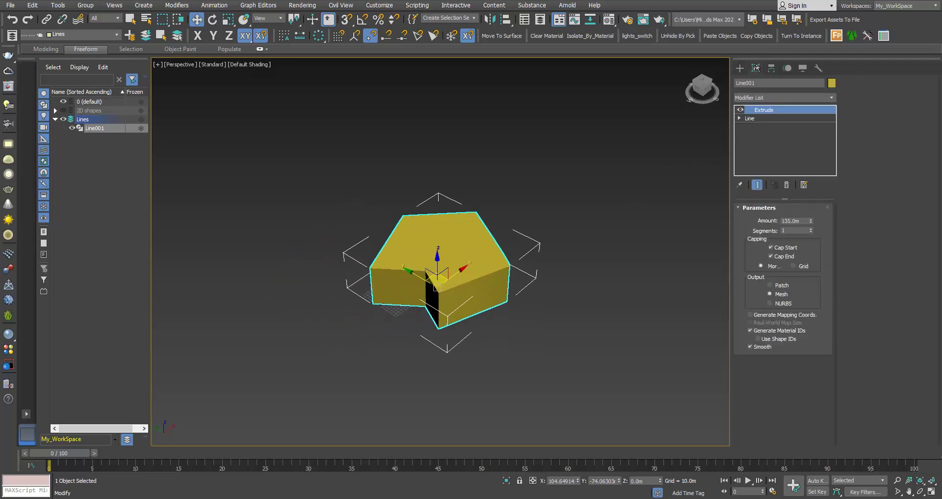
left_click(739, 119)
left_click(757, 127)
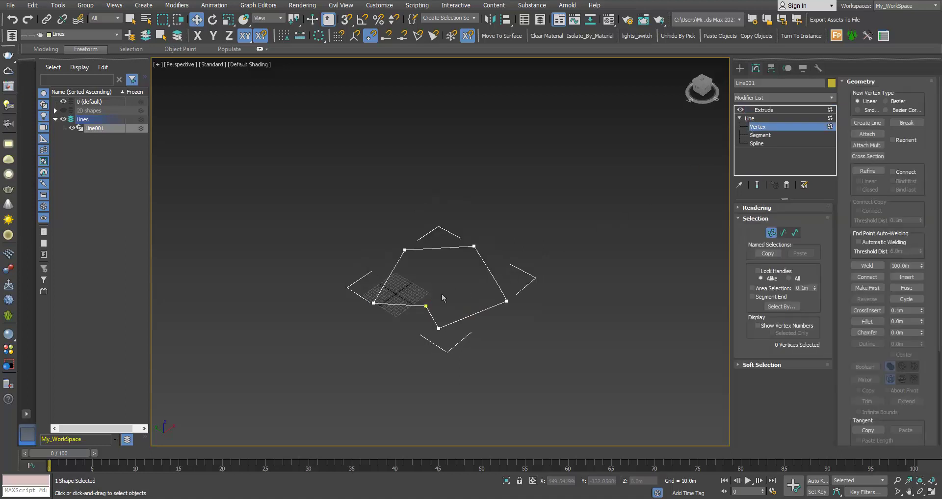
Break the spline at the notched vertex and box-select both resulting vertices
scroll(430, 331, "up", 2)
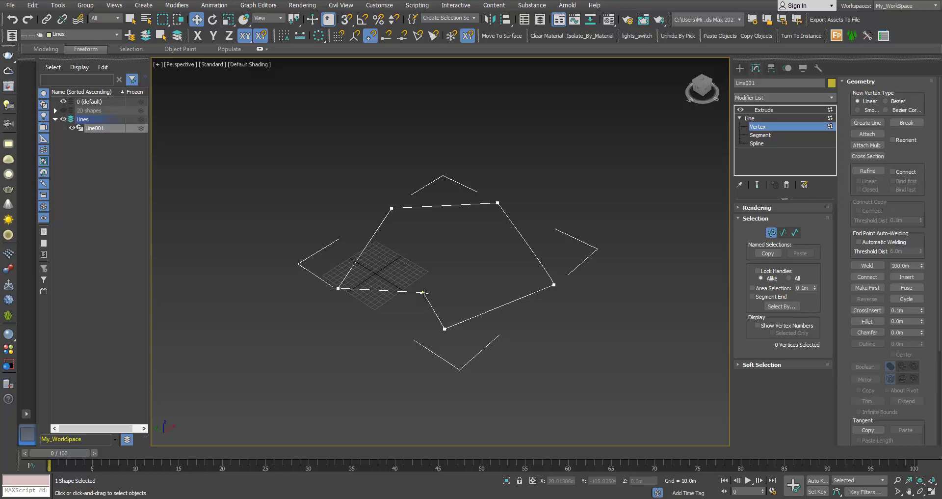
left_click(424, 293)
left_click(907, 122)
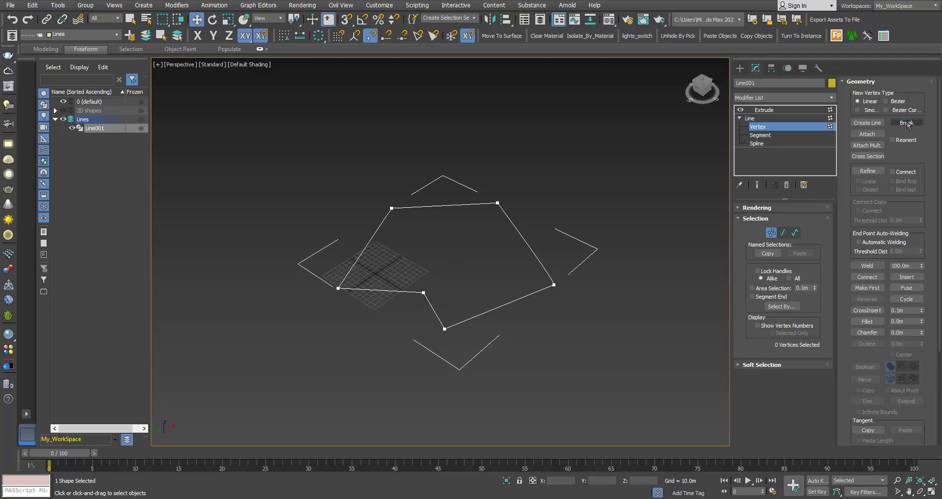
left_click_drag(403, 254, 435, 295)
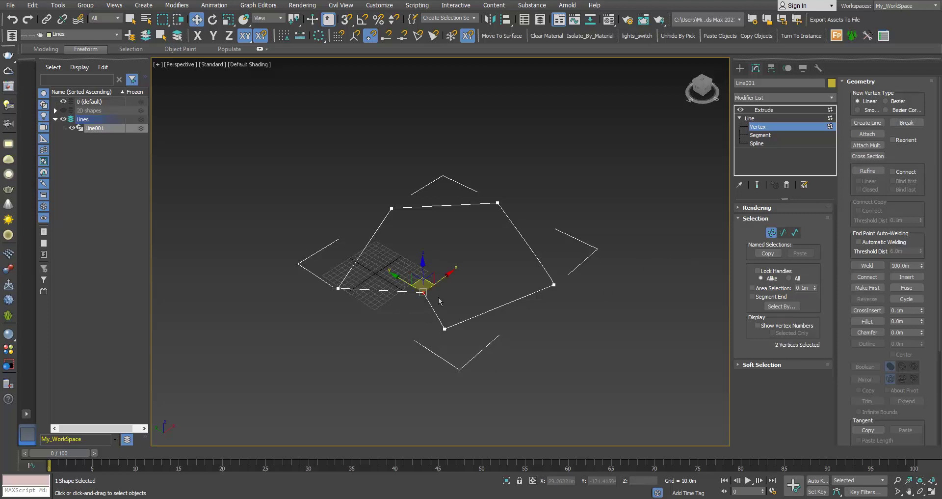
left_click(773, 114)
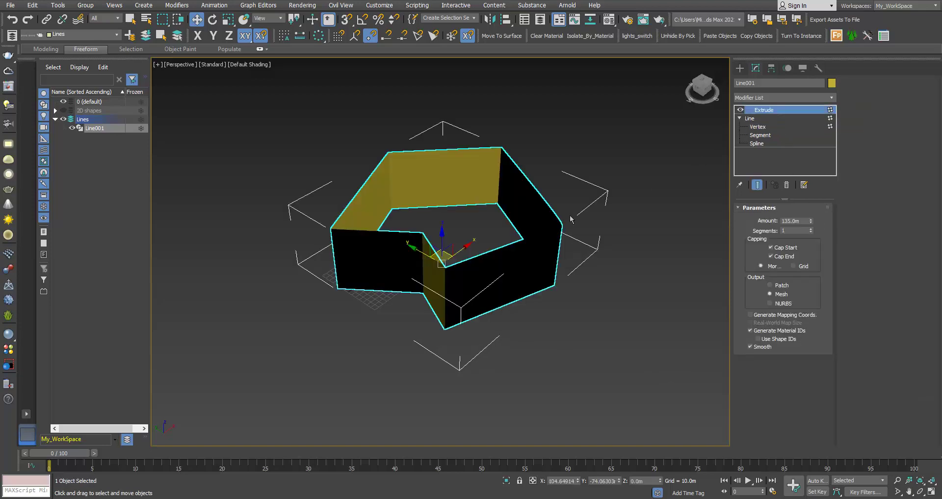
middle_click_drag(442, 297, 480, 344)
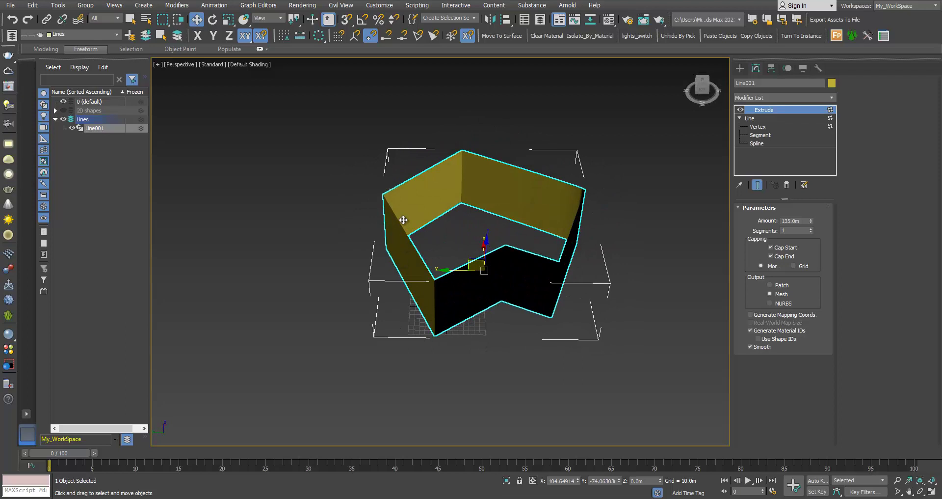
mouse_move(411, 289)
middle_mouse_down("alt")
mouse_move(421, 284)
mouse_move(412, 253)
mouse_move(432, 273)
mouse_move(416, 292)
mouse_move(417, 275)
middle_mouse_up("alt")
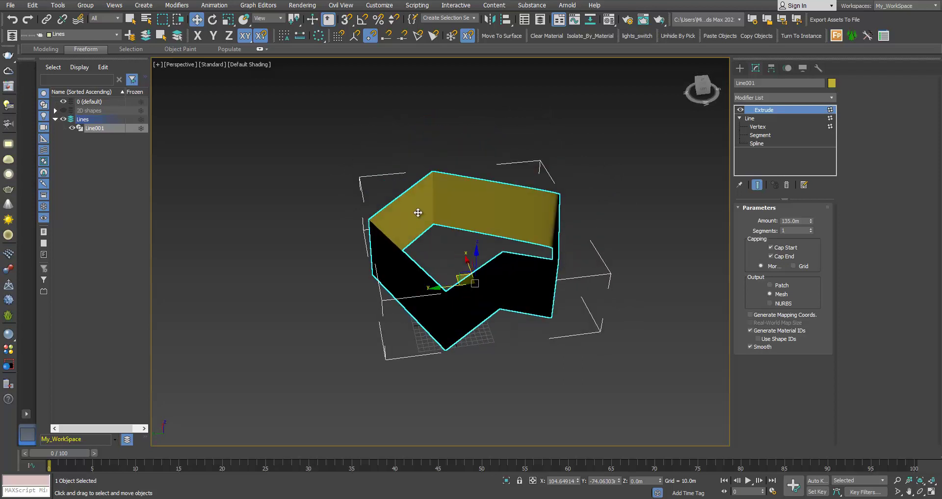
mouse_move(514, 283)
middle_mouse_down("alt")
mouse_move(507, 317)
mouse_move(499, 192)
mouse_move(477, 269)
mouse_move(509, 305)
mouse_move(516, 275)
mouse_move(530, 278)
mouse_move(514, 294)
mouse_move(499, 282)
middle_mouse_up("alt")
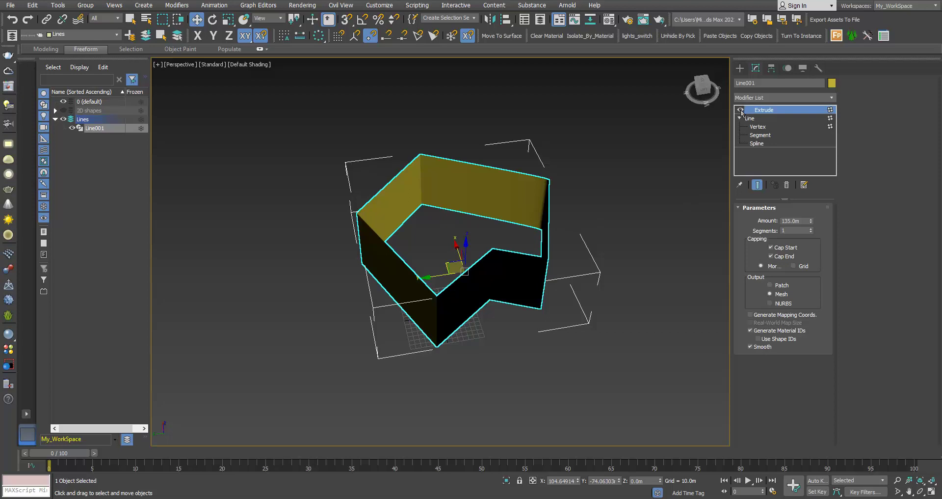
Hide Line001's Extrude and draw a four-point open zigzag Line002 beside it
left_click(741, 110)
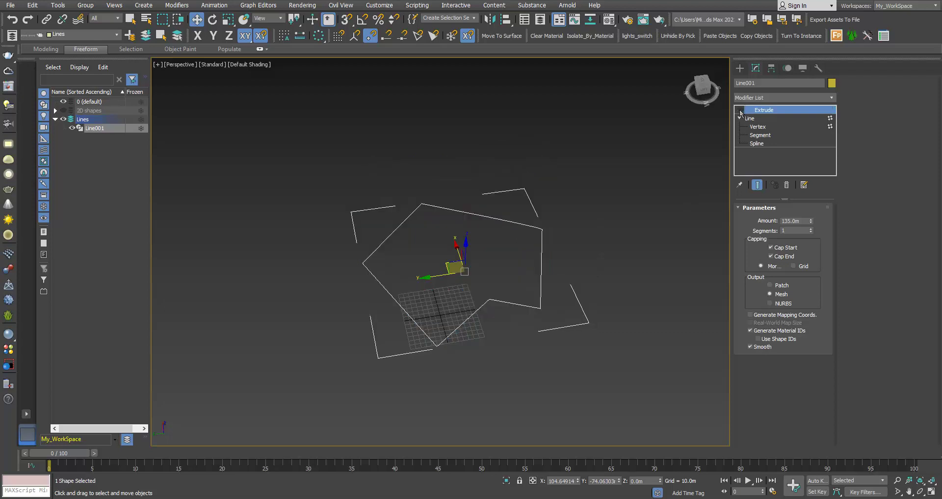
middle_click_drag(488, 254, 461, 239)
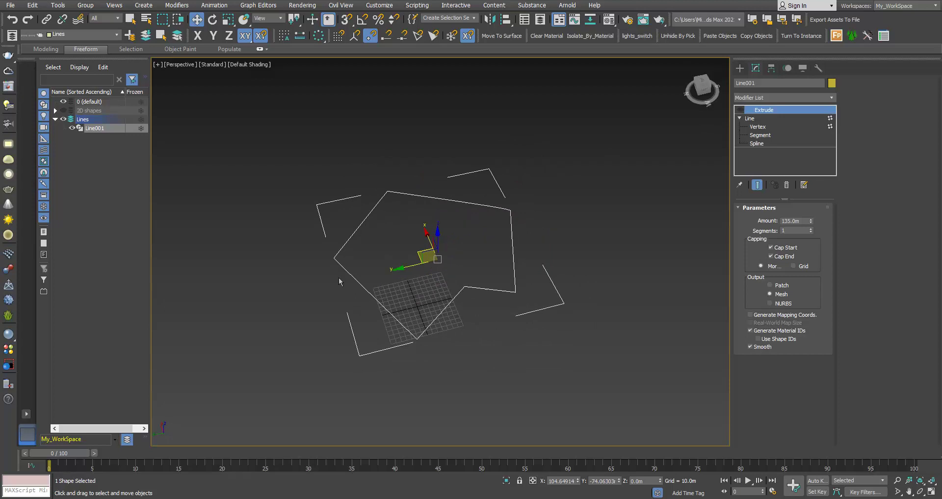
left_click(740, 67)
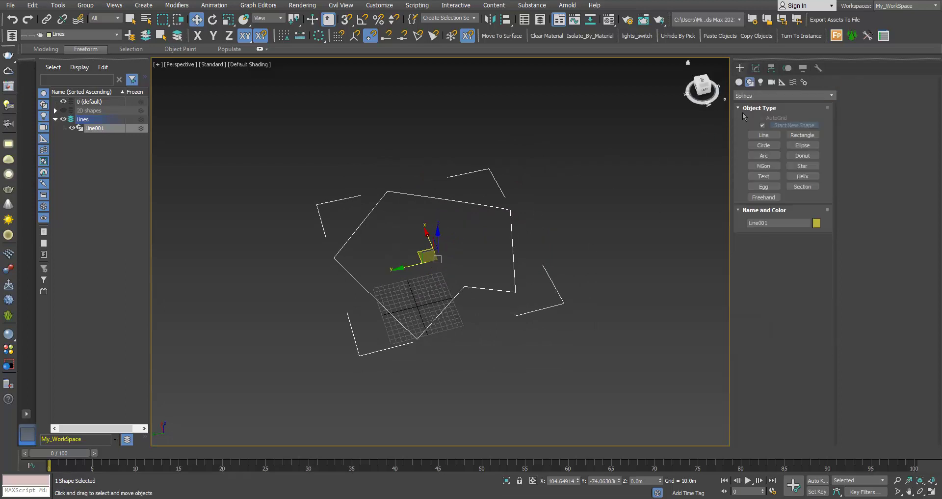
left_click(764, 135)
left_click(568, 374)
left_click(661, 346)
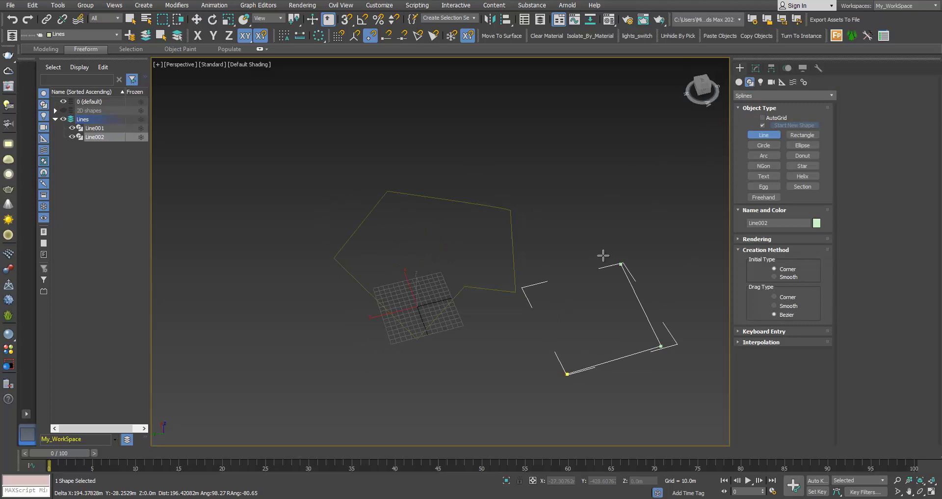
left_click(603, 255)
left_click(686, 206)
right_click(590, 170)
middle_click_drag(542, 254, 522, 238, "alt")
key("w")
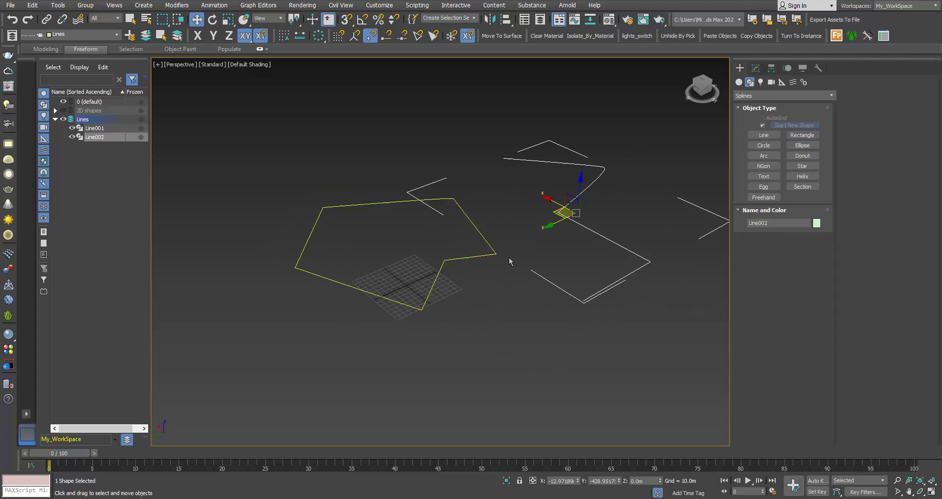
Apply an Extrude modifier to Line002, forming a zigzag wall
left_click(756, 68)
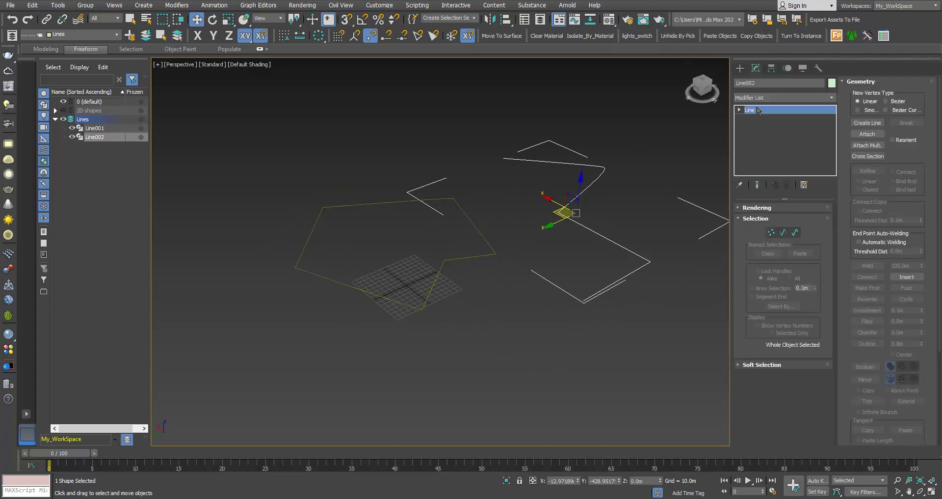
left_click(758, 97)
scroll(758, 97, "down", 10)
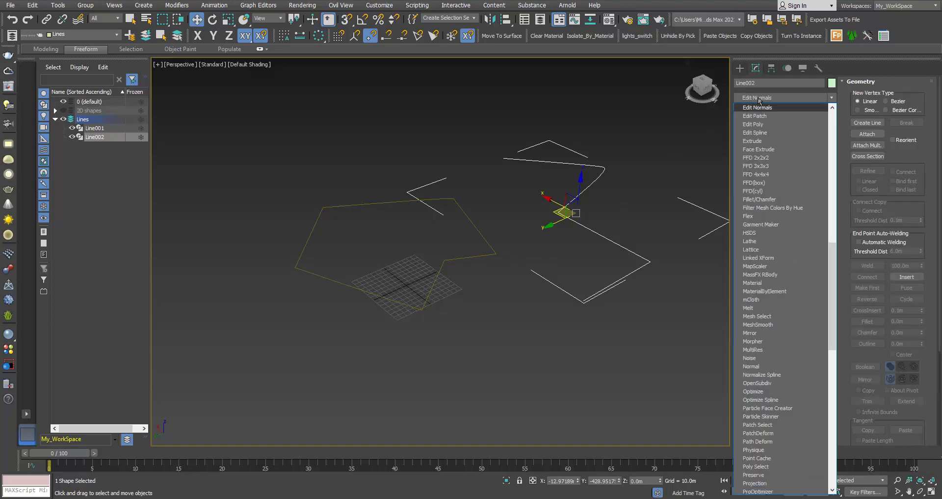
left_click(752, 140)
middle_click_drag(565, 261, 549, 272, "alt")
Select Line001 and re-enable its Extrude so both walls show
left_click(428, 276)
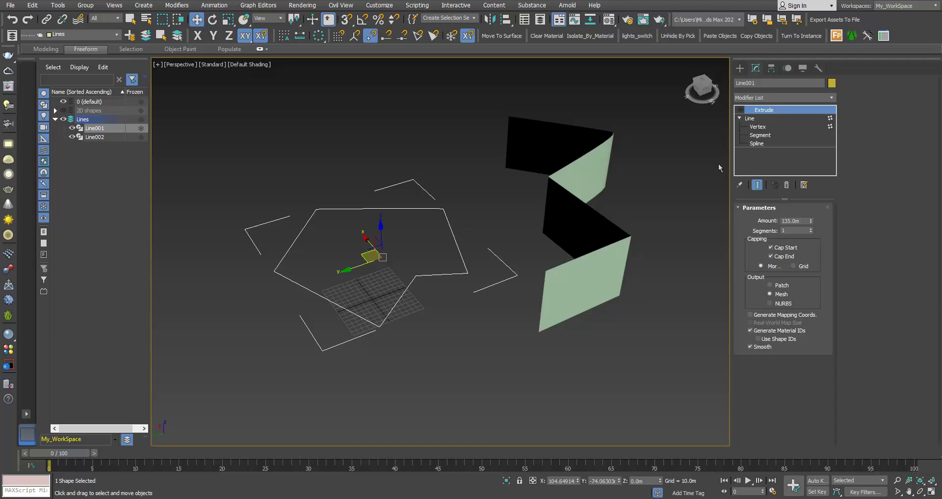
left_click(741, 110)
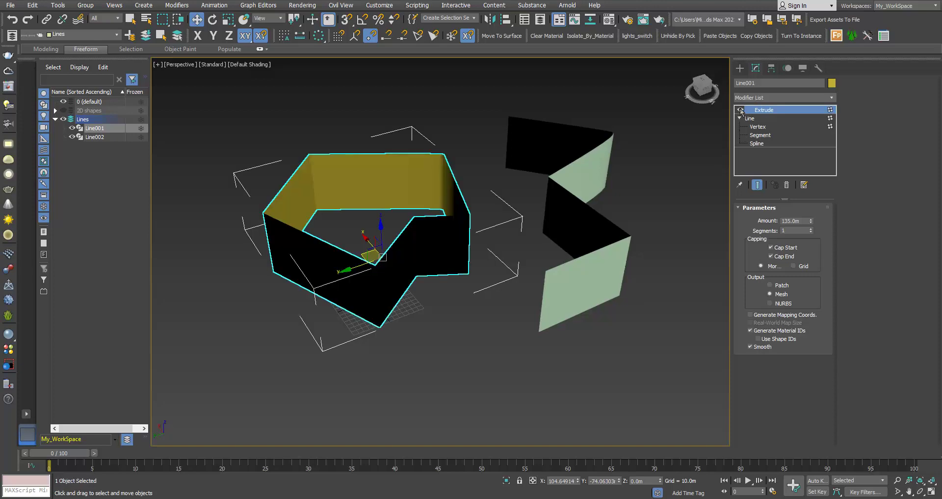
middle_click_drag(448, 259, 410, 290, "alt")
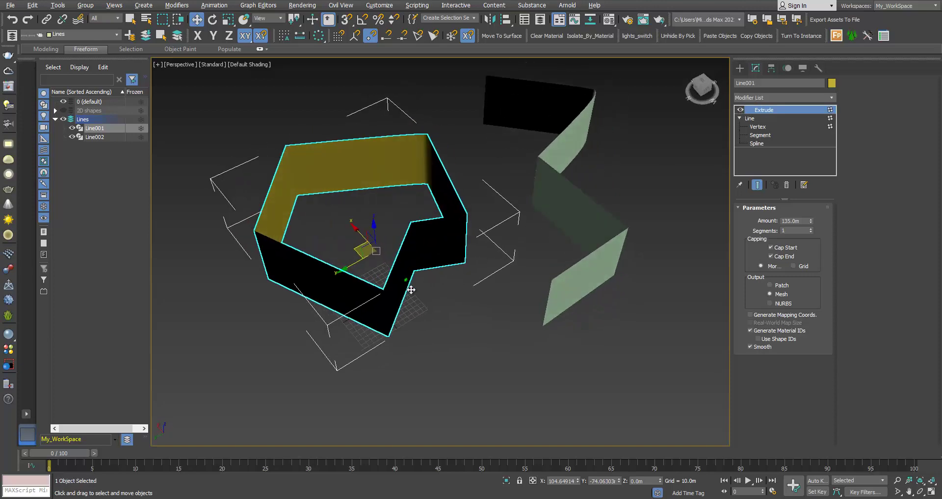
Switch Line001 to Vertex level and marquee-select all its vertices
left_click(756, 128)
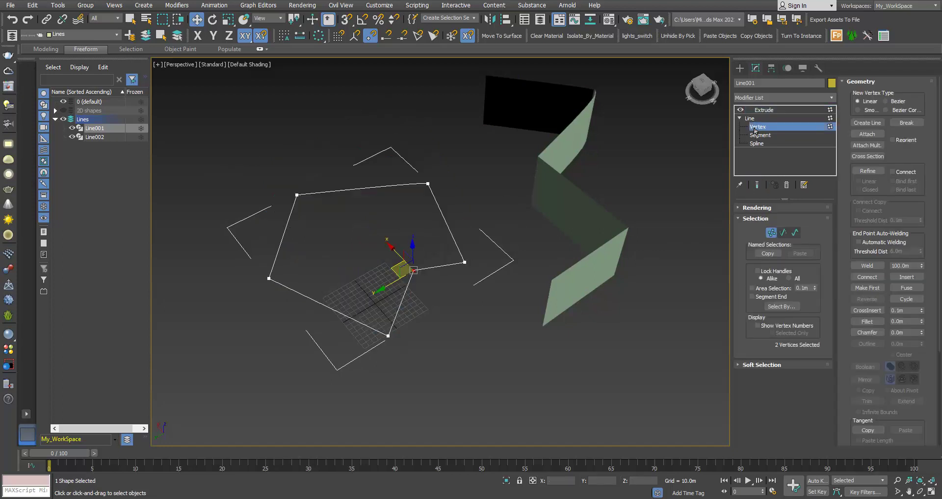
middle_click_drag(435, 320, 448, 309, "alt")
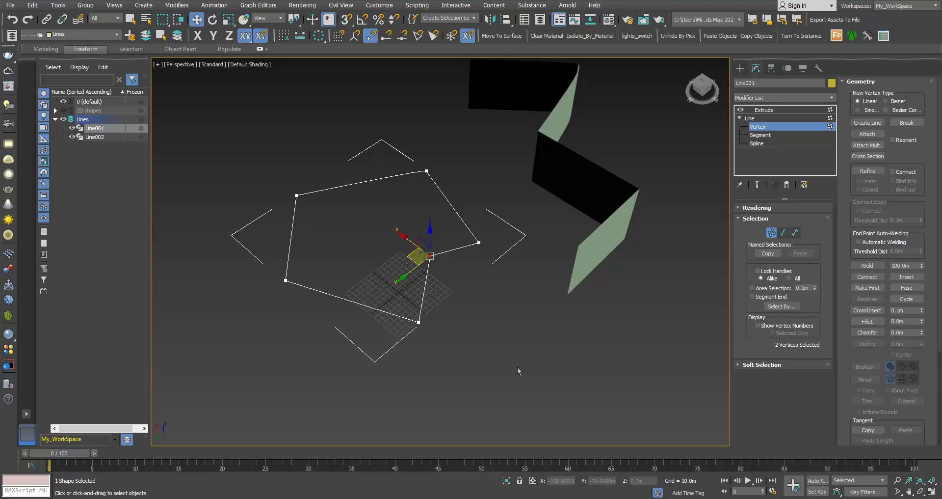
left_click_drag(517, 366, 235, 125)
Weld the selected vertices with a 0.001m Weld threshold
left_click(859, 265)
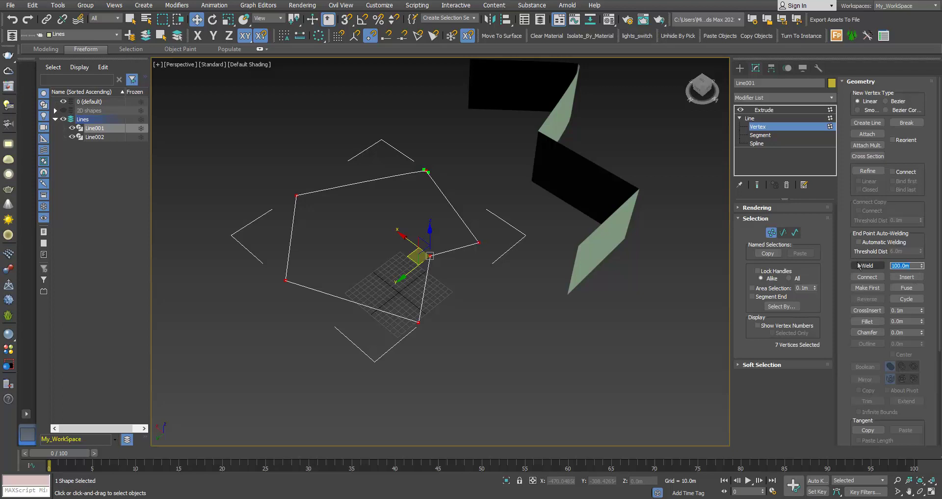
type("0.")
left_click(480, 243)
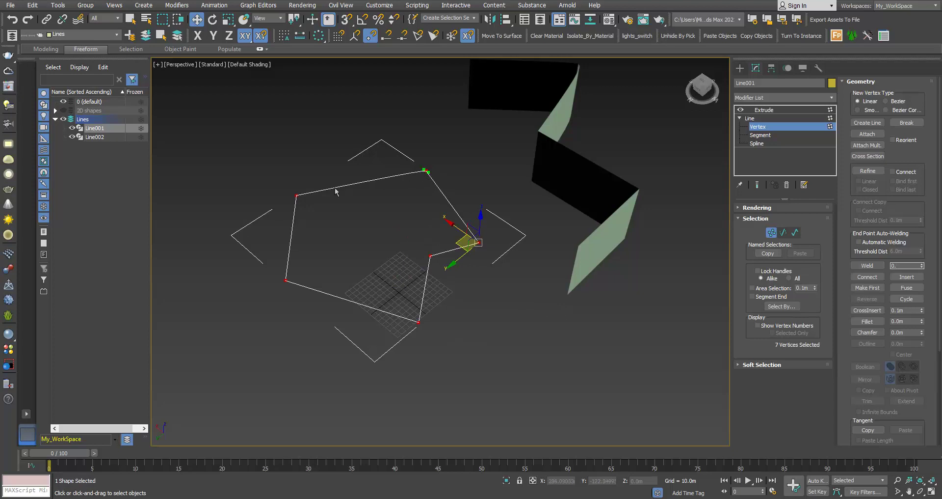
left_click(296, 195)
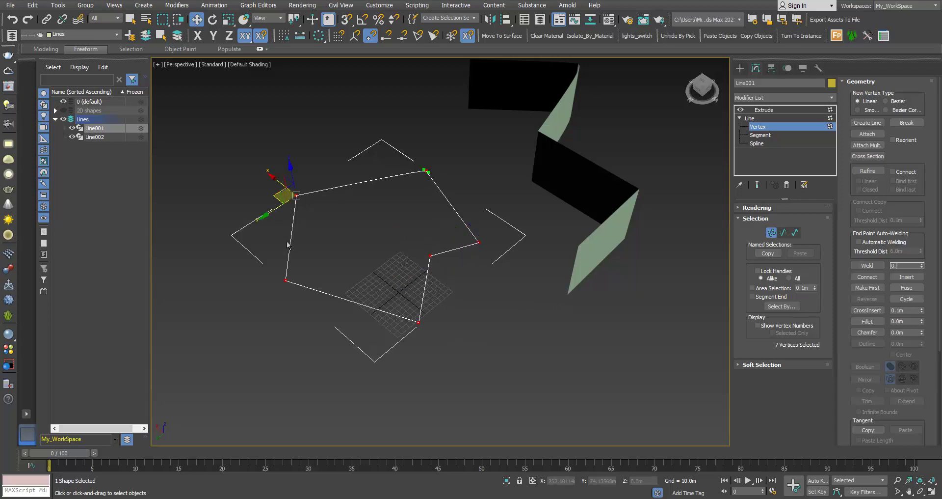
left_click(480, 241)
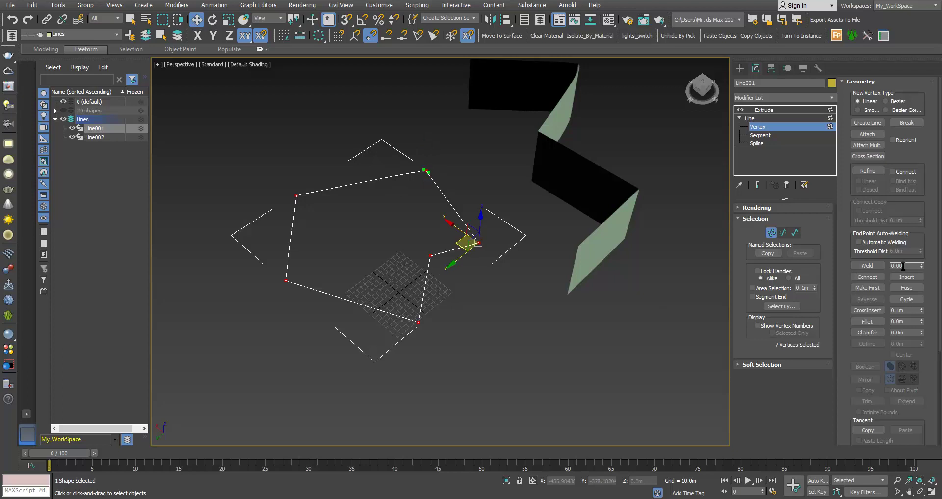
left_click(862, 267)
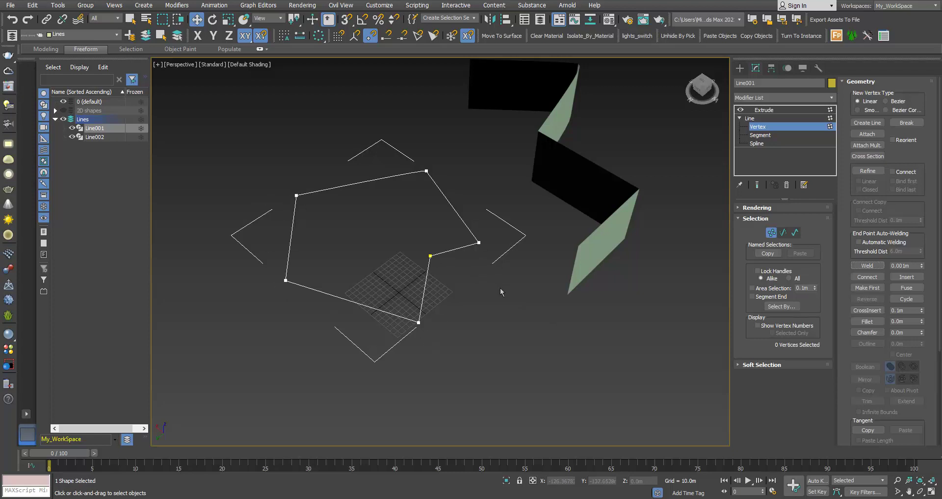
Box-select all of Line001's vertices to confirm six remain after the weld
middle_click_drag(433, 295, 420, 316)
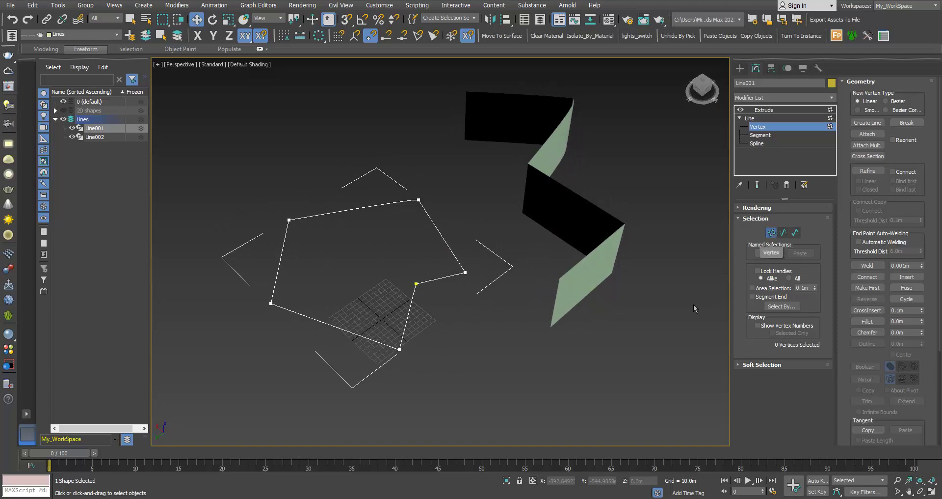
left_click_drag(492, 390, 237, 174)
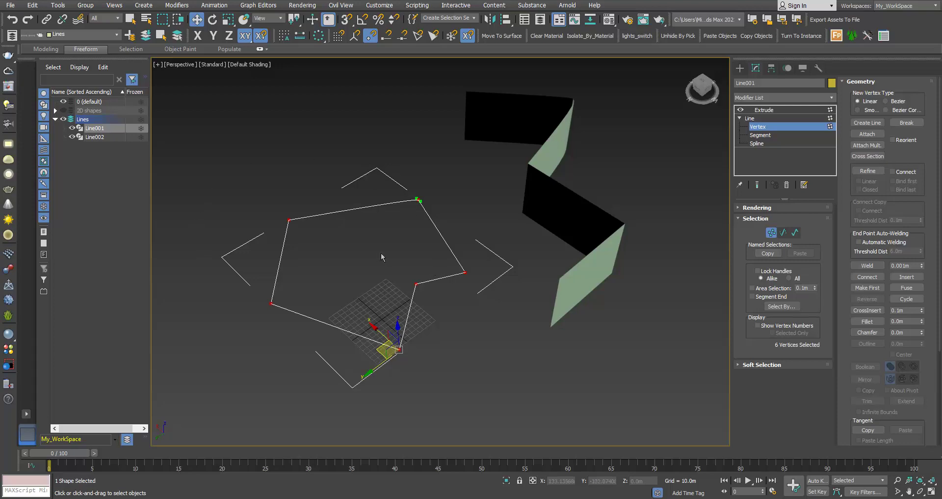
Show Line001's Extrude result as a capped solid yellow prism, then deselect it
left_click(768, 111)
middle_click_drag(369, 249, 380, 275)
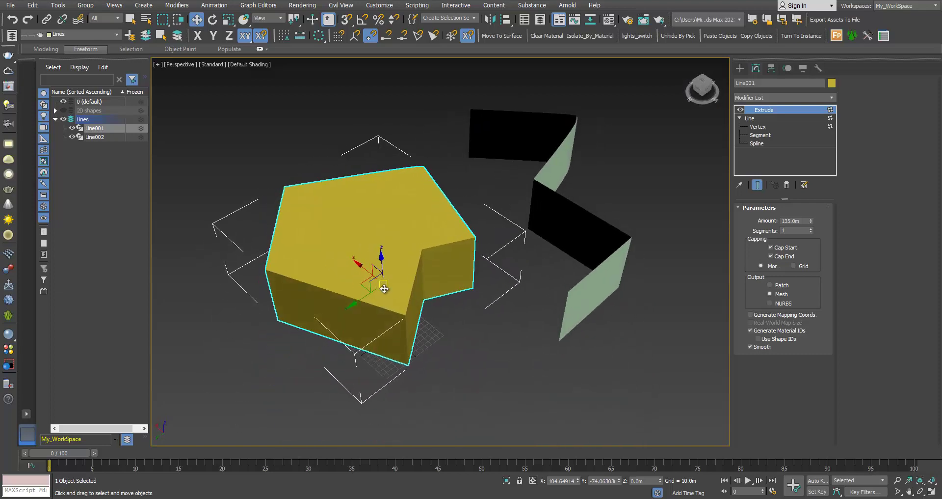
left_click(438, 326)
left_click(427, 280)
left_click(448, 307)
left_click(447, 271)
left_click(443, 313)
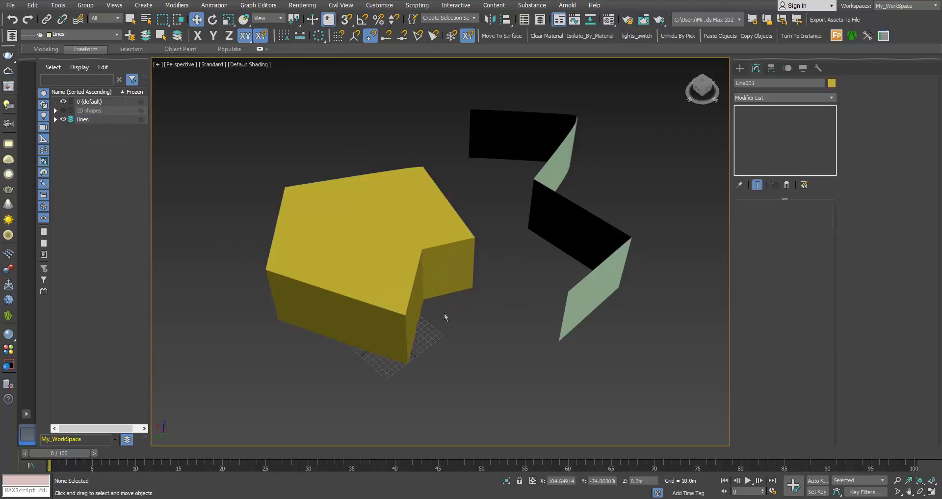
Frame the yellow prism and the pale-green zigzag wall together in the viewport
mouse_move(444, 313)
middle_mouse_down()
mouse_move(411, 304)
mouse_move(413, 291)
mouse_move(429, 316)
middle_mouse_up()
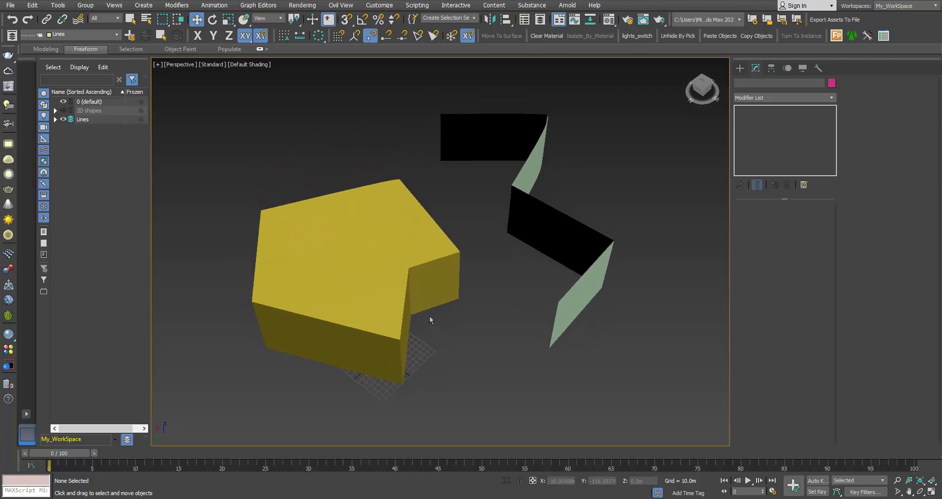
scroll(429, 313, "down", 3)
scroll(438, 301, "up", 3)
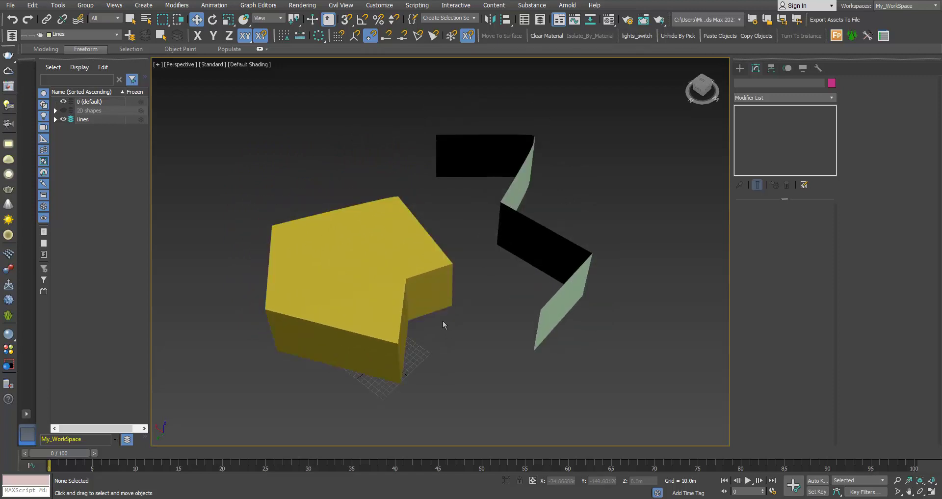
middle_click_drag(415, 299, 384, 276)
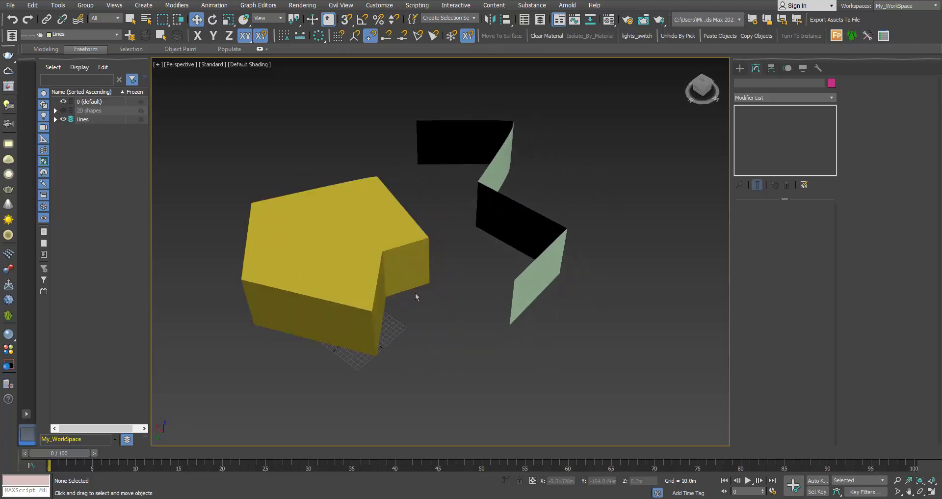